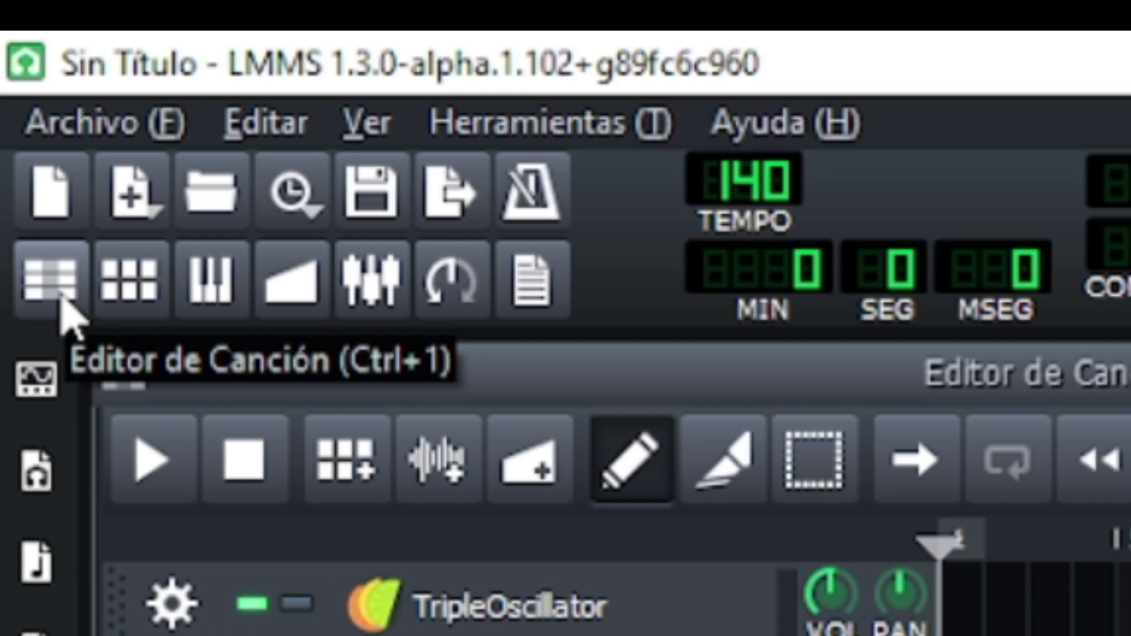
Toggle the Song Editor's visibility off and back on.
left_click(61, 299)
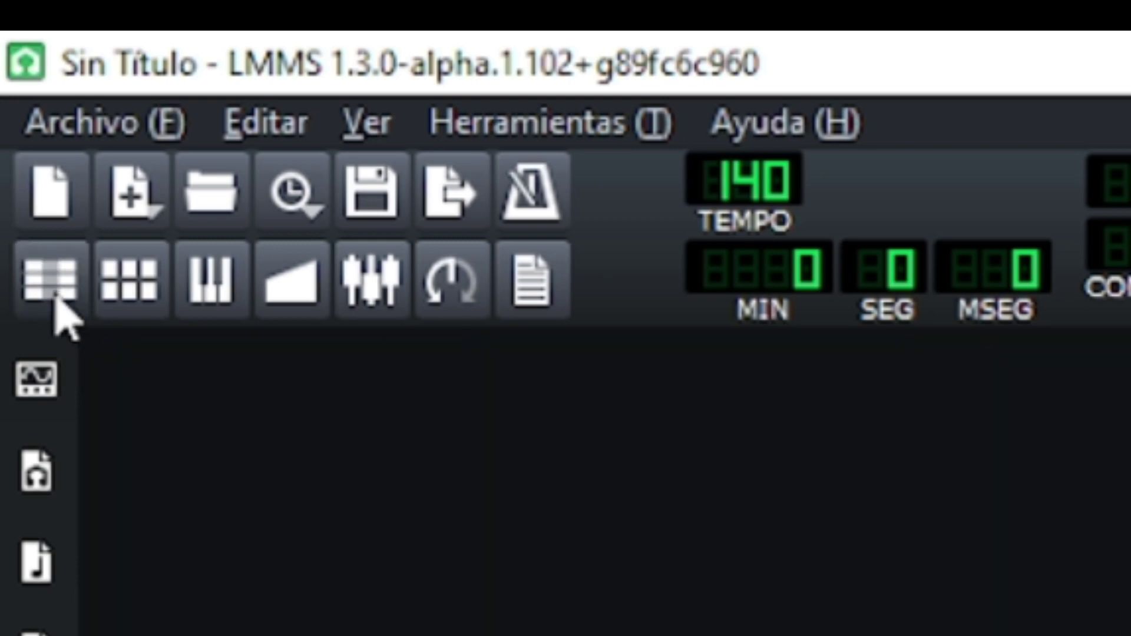
left_click(57, 300)
left_click(57, 300)
left_click(57, 300)
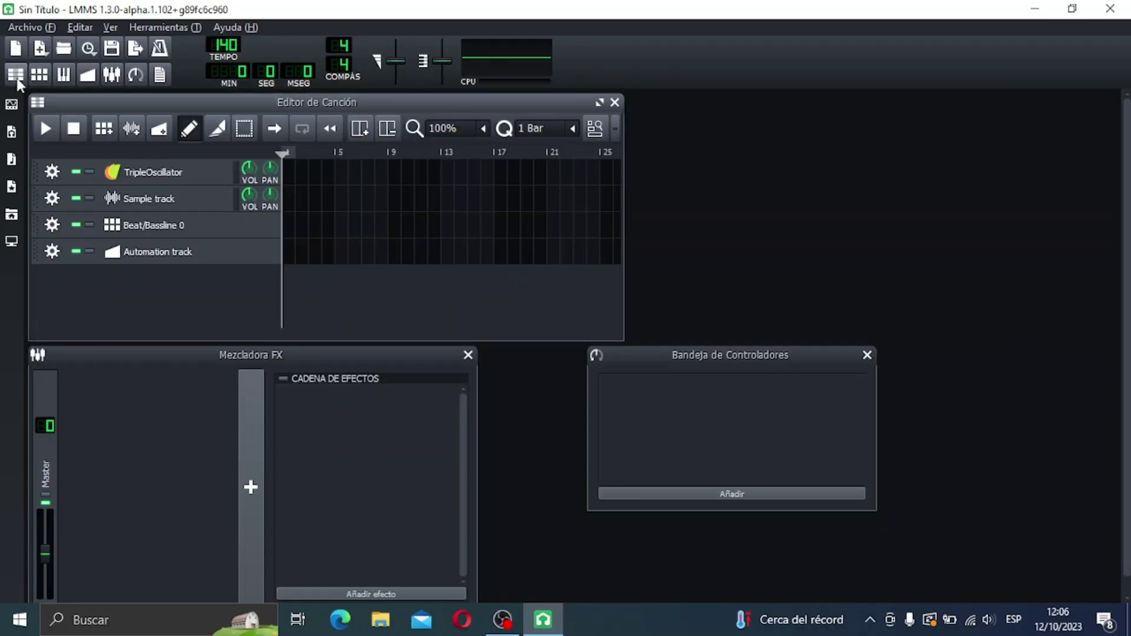
Close the FX mixer and controller rack windows and maximize the Song Editor.
left_click(468, 355)
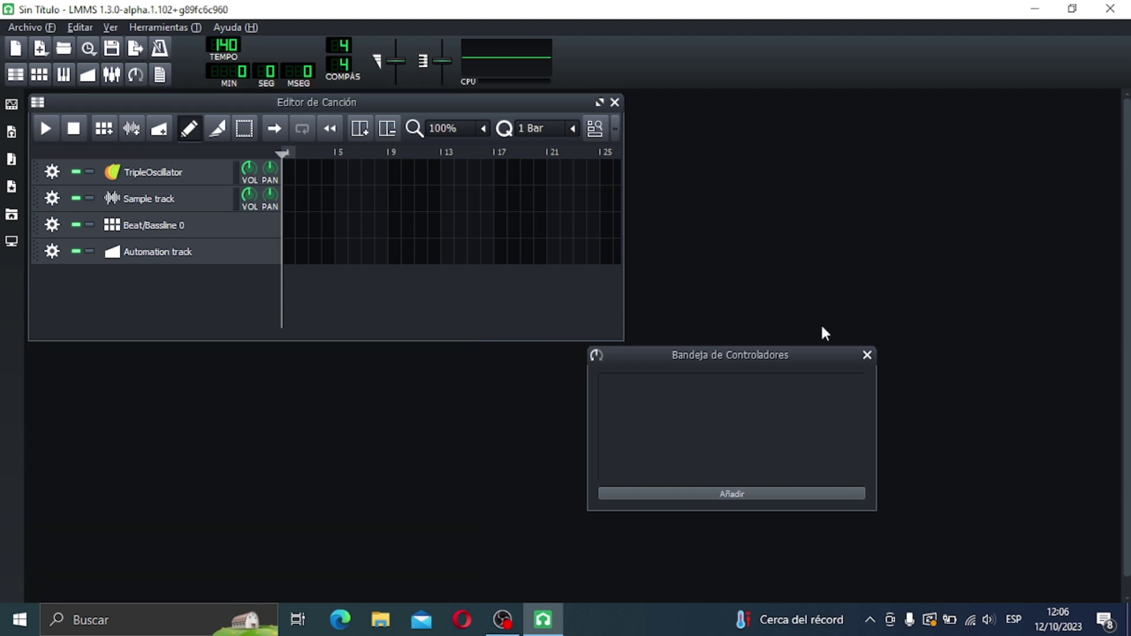
left_click(867, 356)
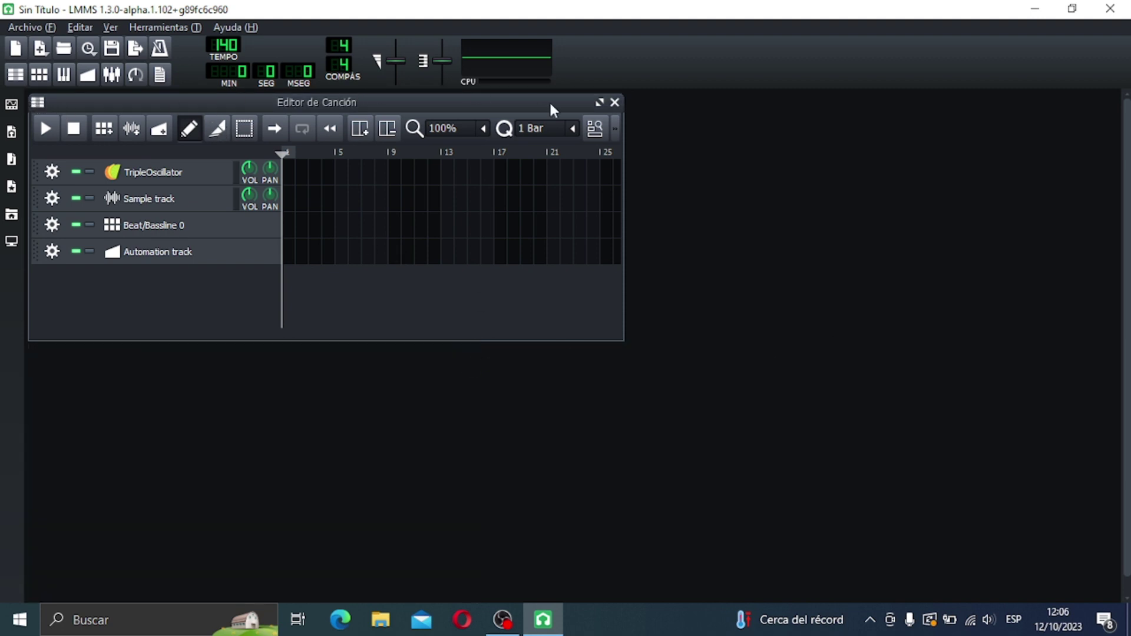
left_click(599, 102)
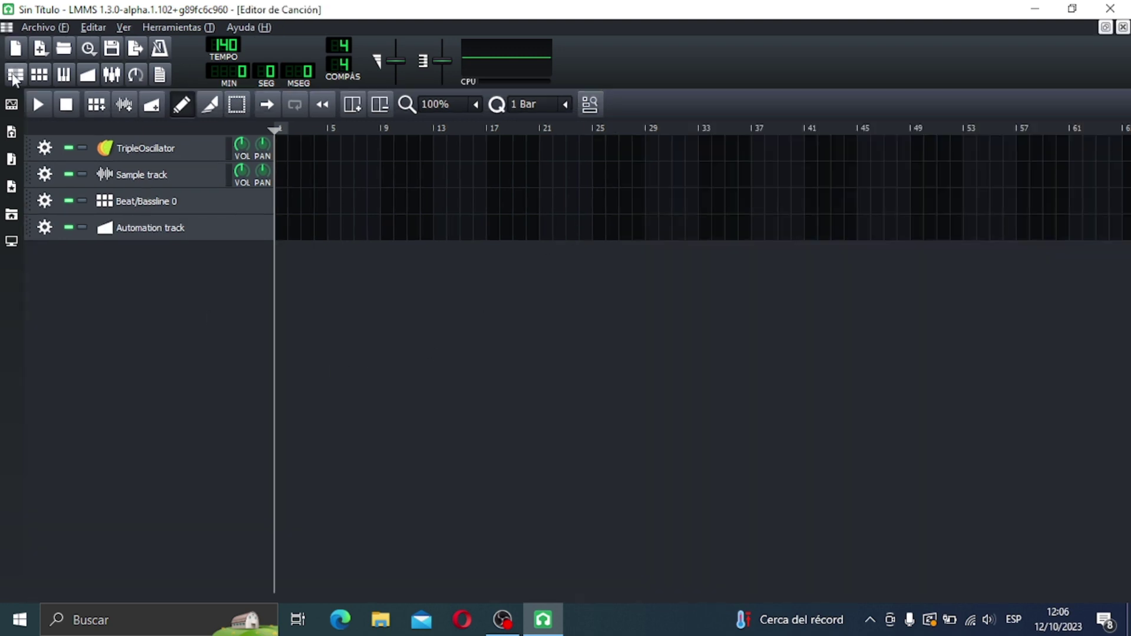
left_click(15, 76)
left_click(15, 75)
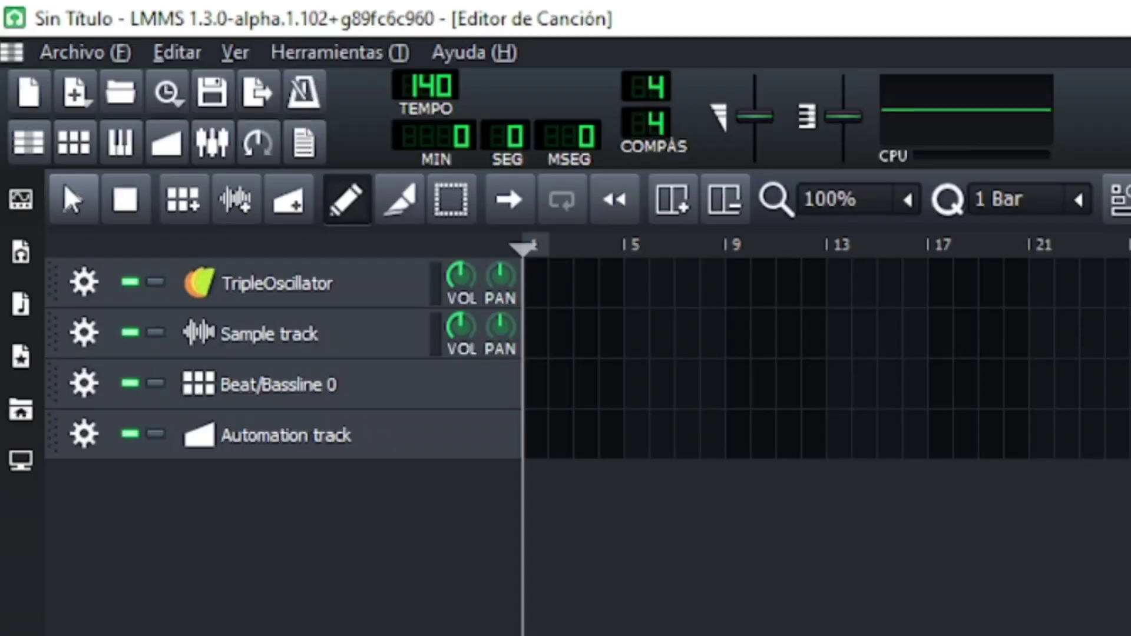
Add a beat/bassline track to the song, and briefly open its pattern in the beat/bassline editor.
left_click(179, 207)
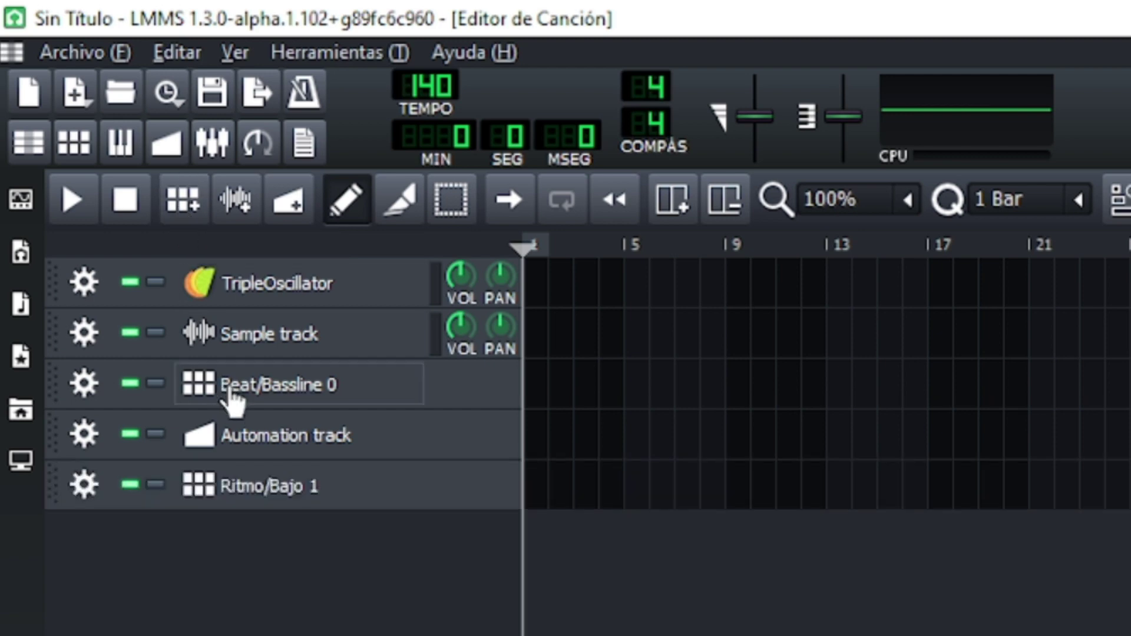
left_click(268, 498)
left_click_drag(1130, 193, 1053, 323)
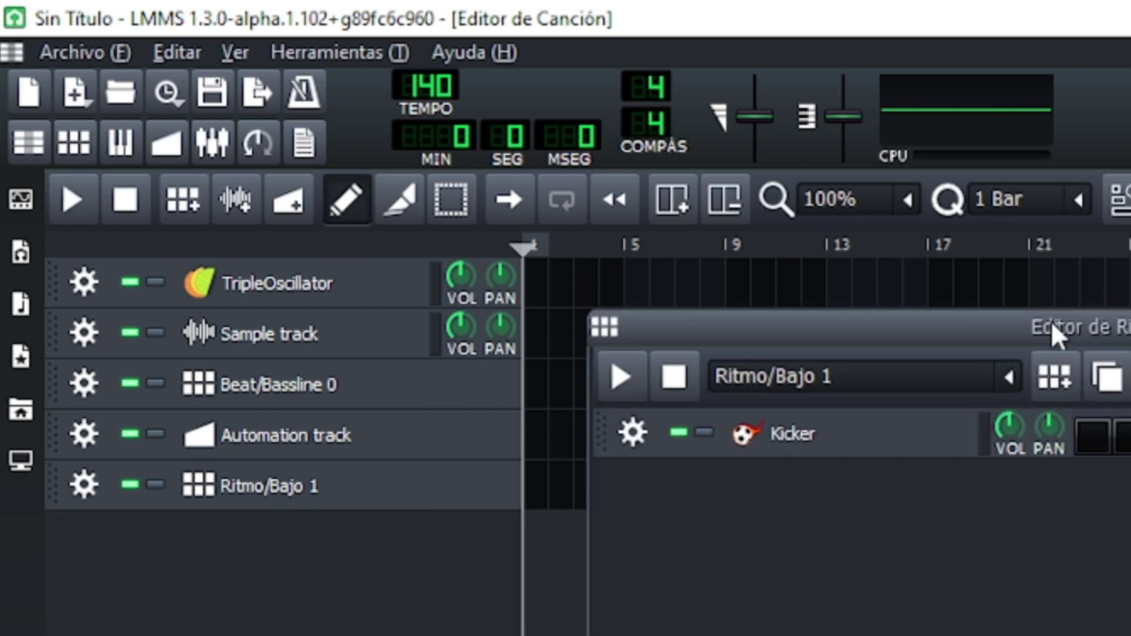
left_click(1130, 327)
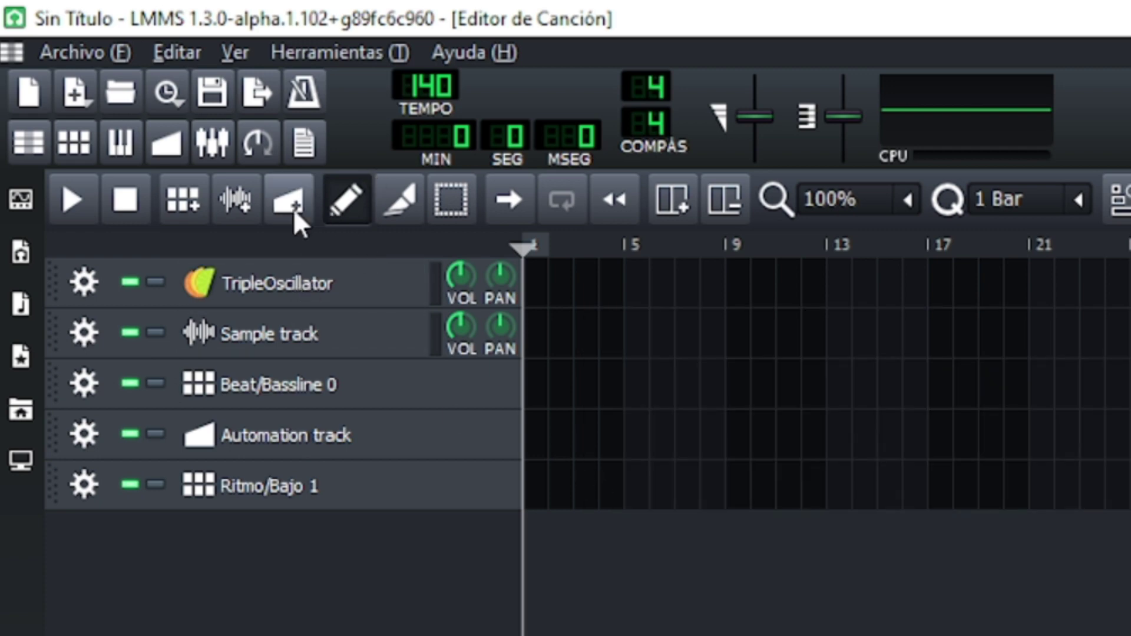
Add a sample track below the new beat/bassline track.
left_click(243, 211)
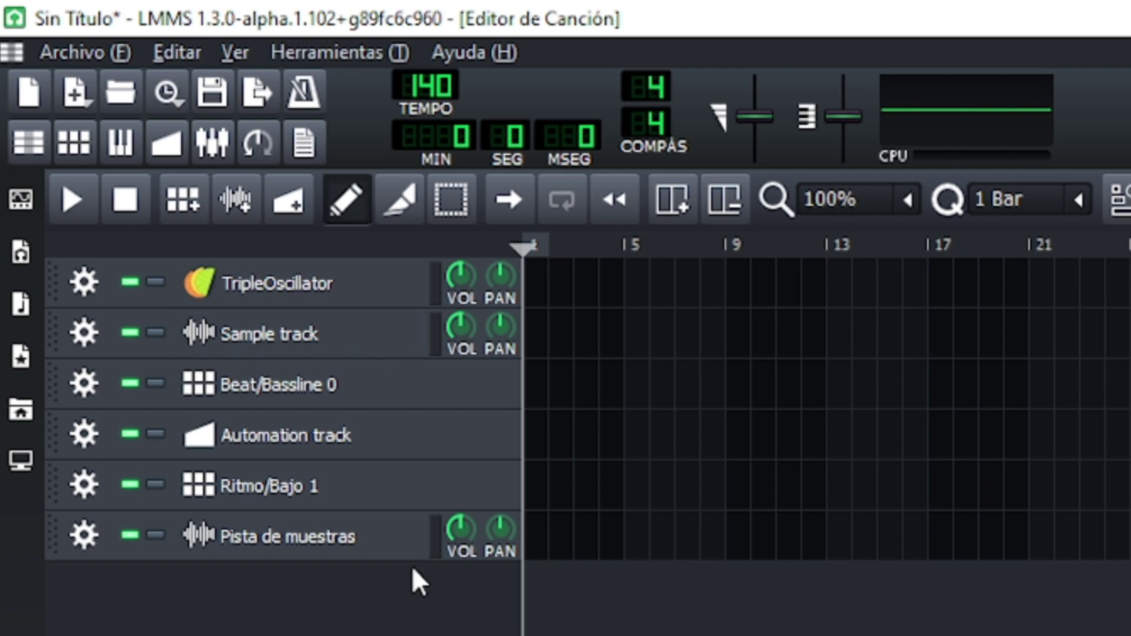
left_click(332, 550)
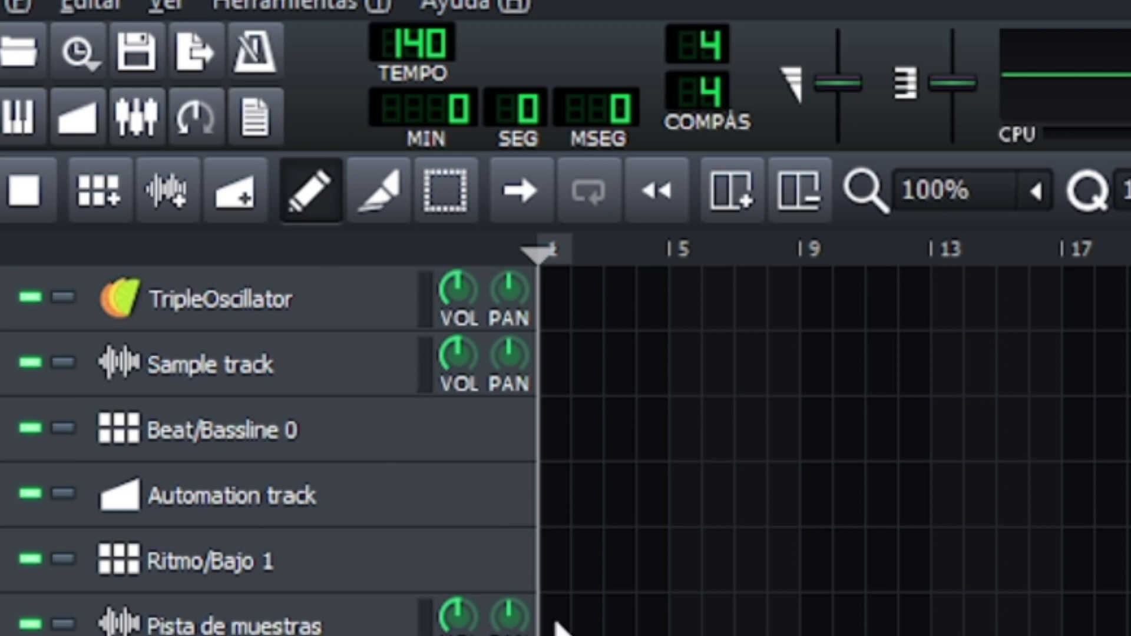
Draw and erase an E4 note in the Piano Roll of a new TripleOscillator clip at bar 1.
double_click(570, 316)
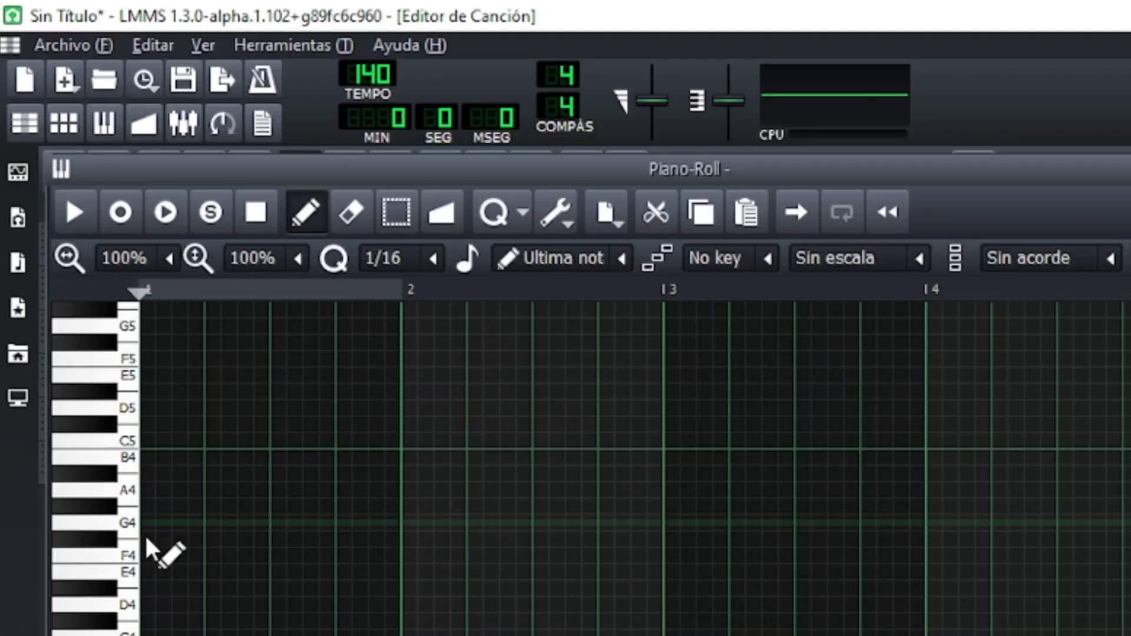
left_click(163, 569)
mouse_move(172, 571)
left_mouse_down()
mouse_move(156, 570)
mouse_move(172, 570)
left_mouse_up()
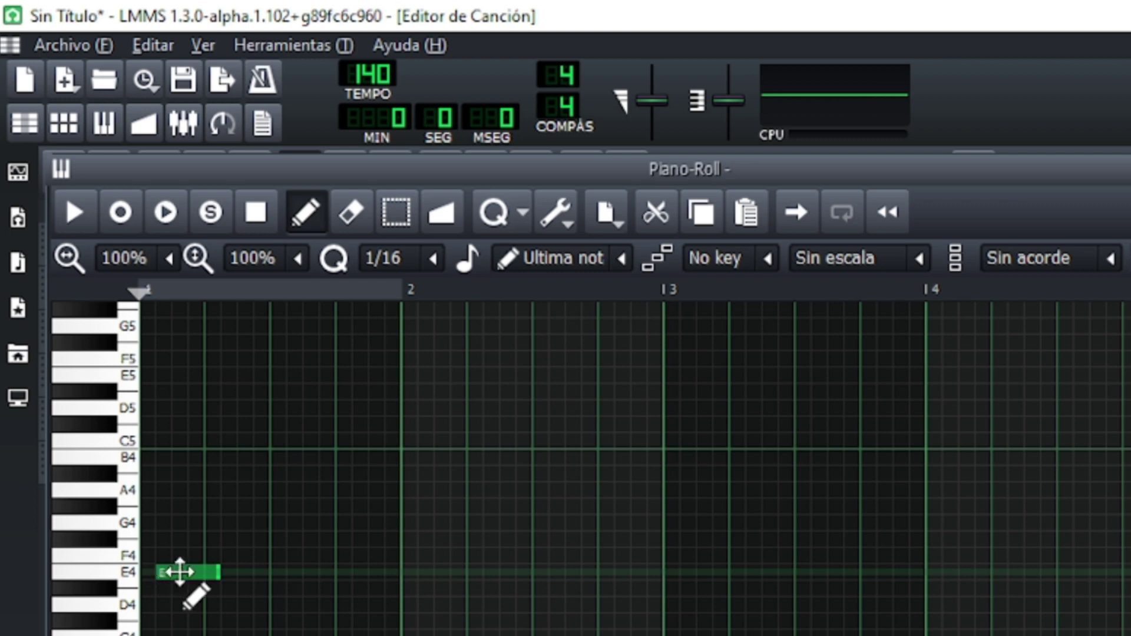
left_click(182, 572)
right_click(183, 570)
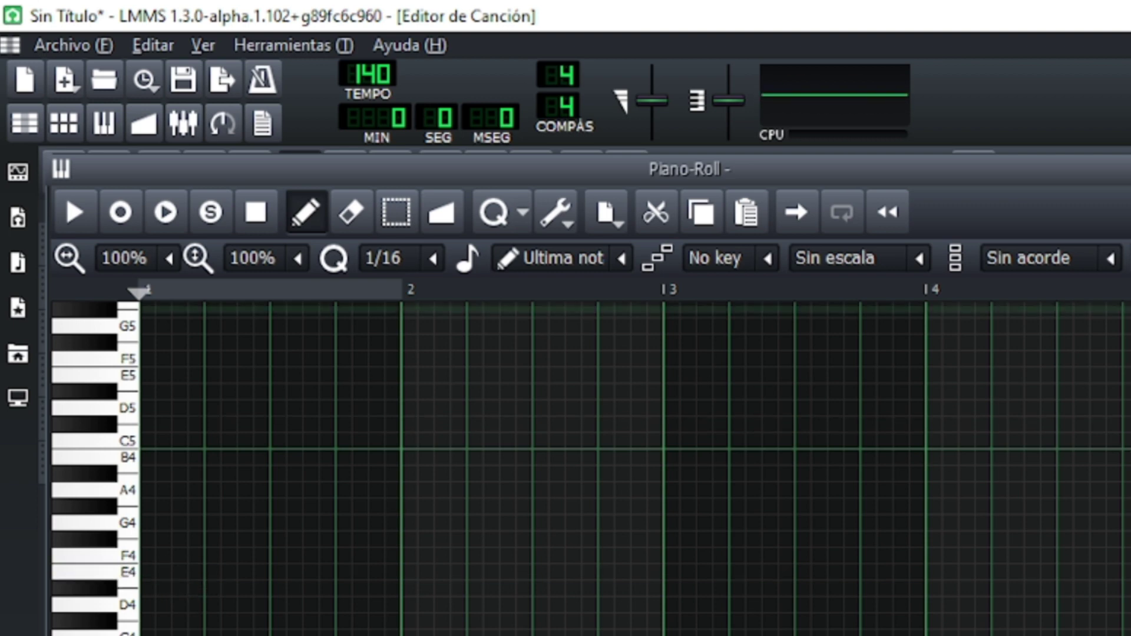
left_click(1130, 169)
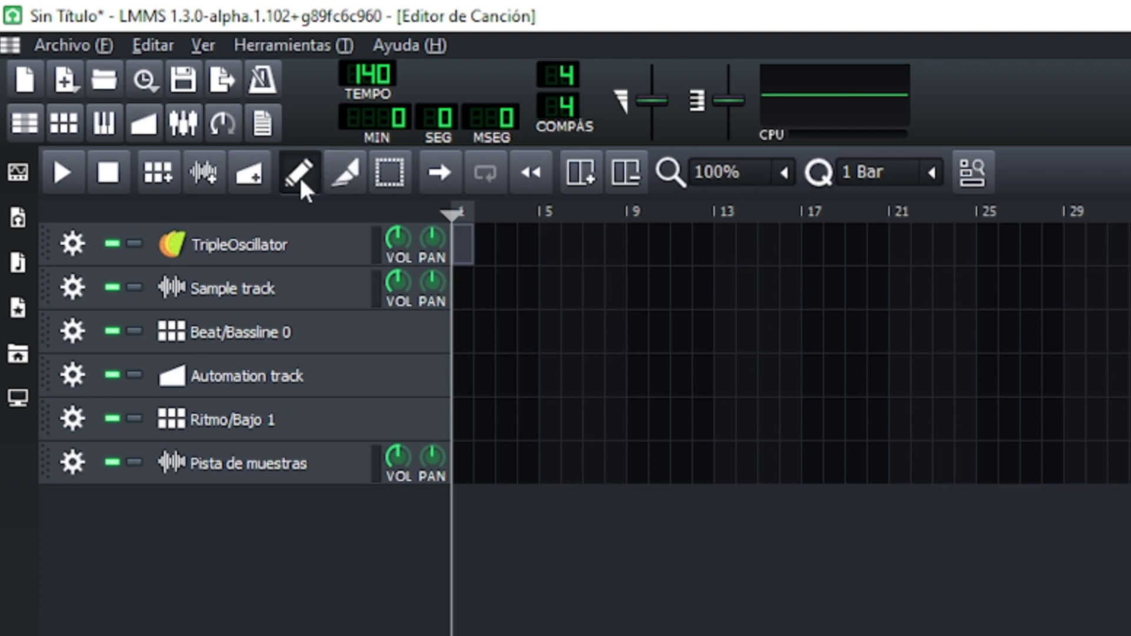
Split the Cymatics loop clip at bar 2 with the knife tool and try to shift its second piece later.
left_click(346, 179)
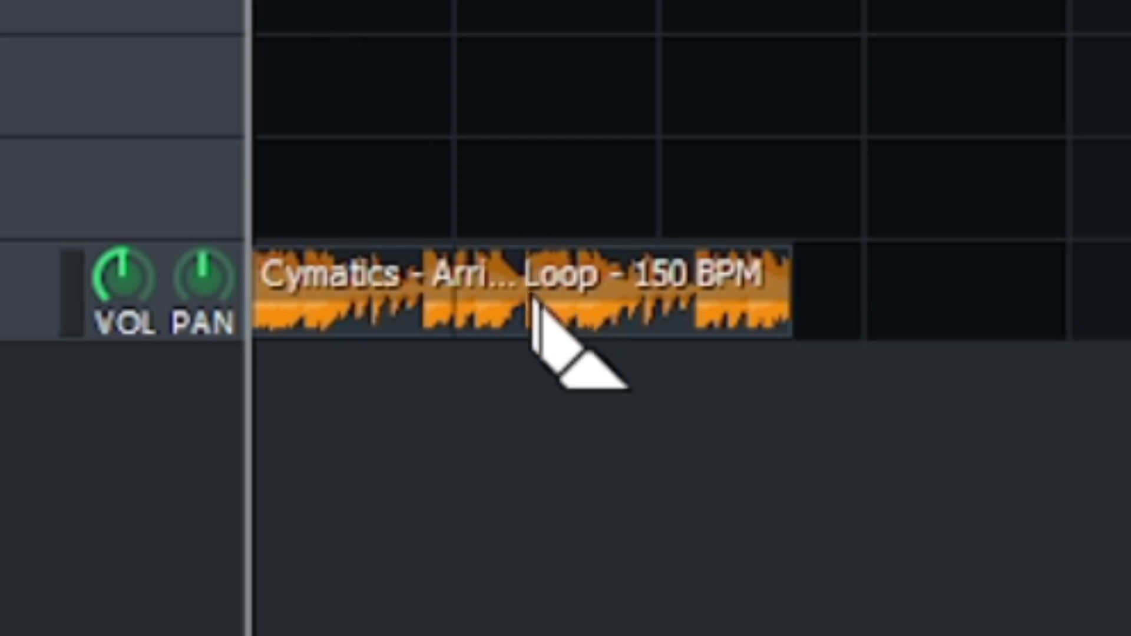
left_click(537, 327)
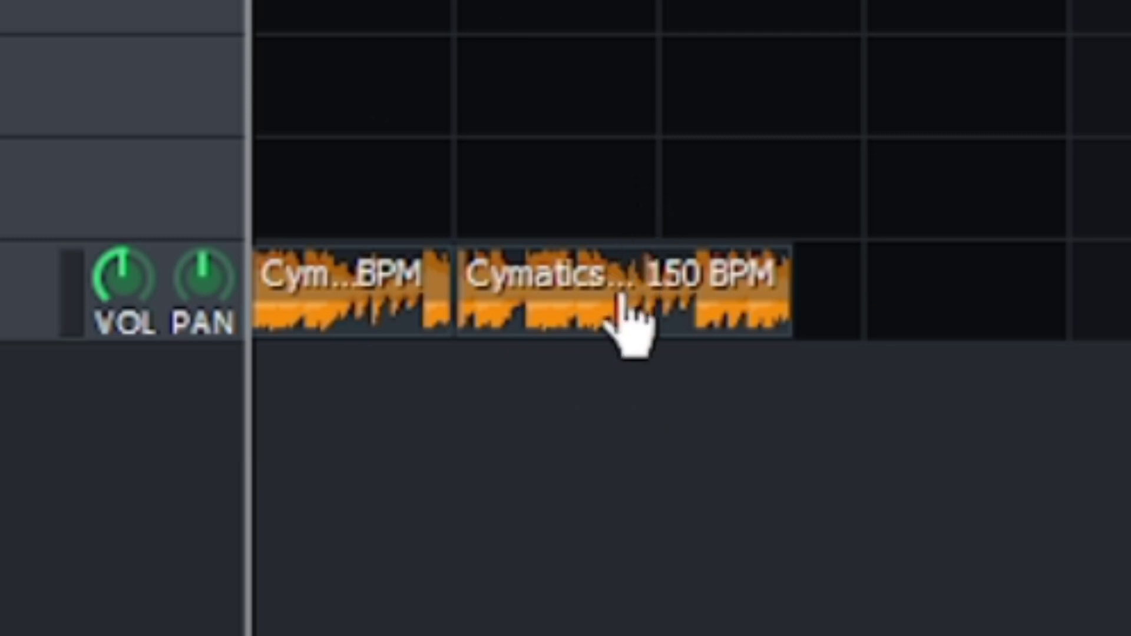
left_click_drag(623, 324, 690, 318)
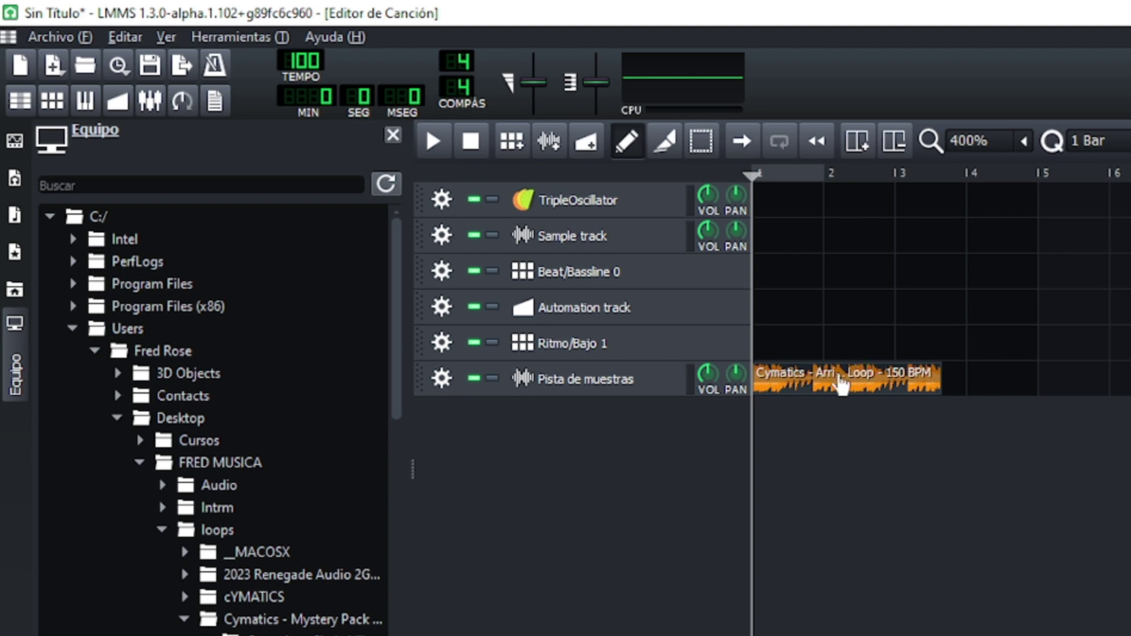
Split the Cymatics loop clip at bar 3 with the knife tool and return to draw mode.
left_click_drag(833, 379, 779, 386)
left_click(667, 147)
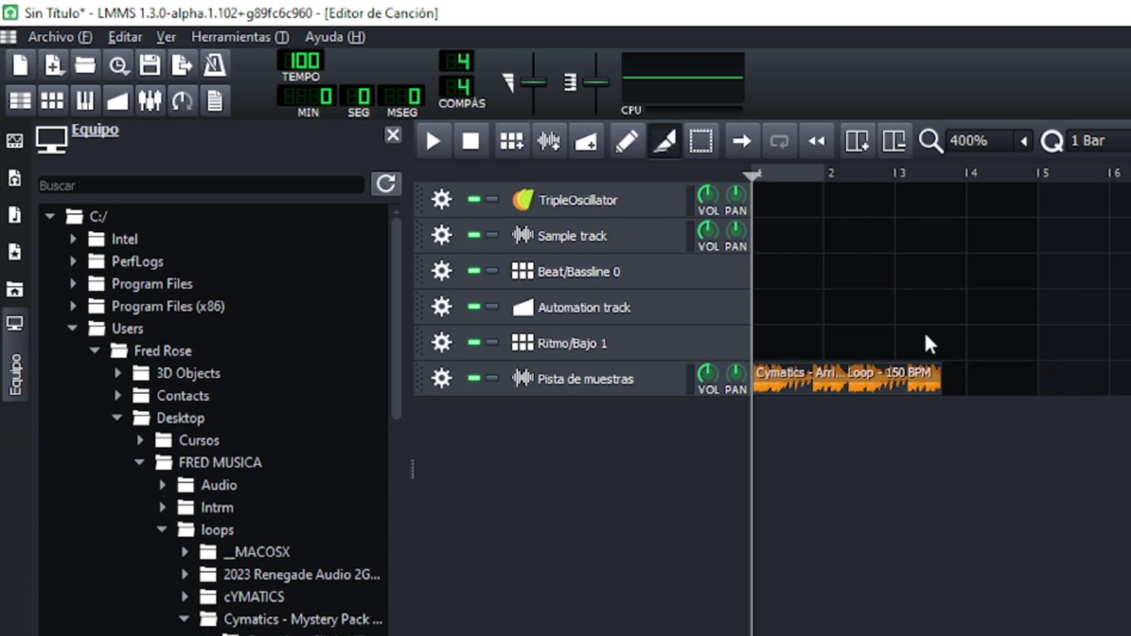
left_click(911, 389)
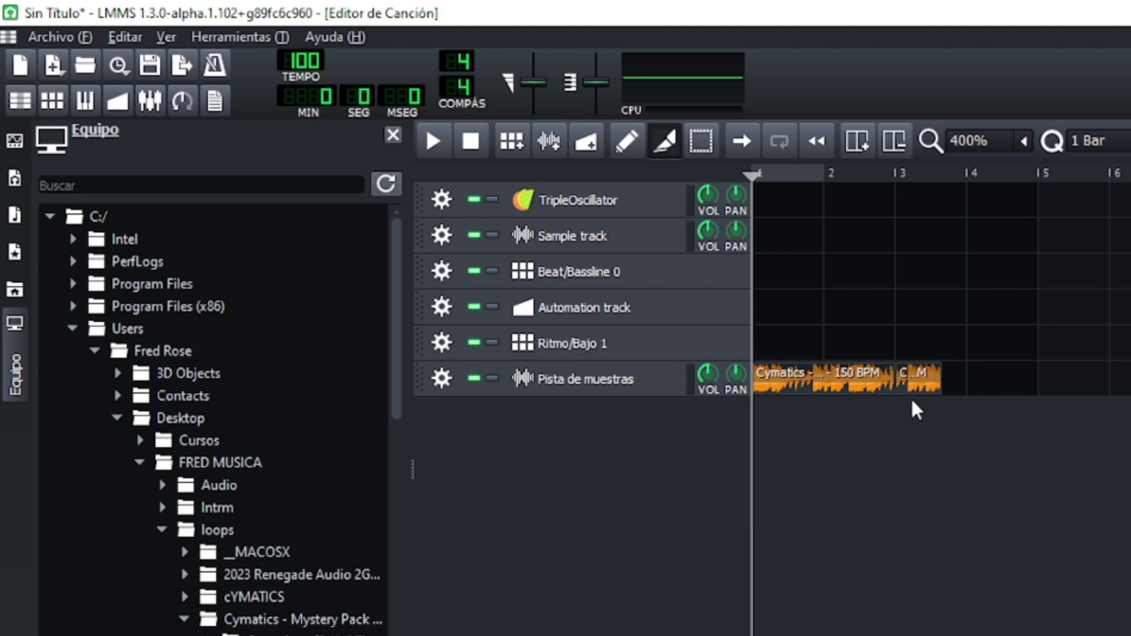
left_click(631, 148)
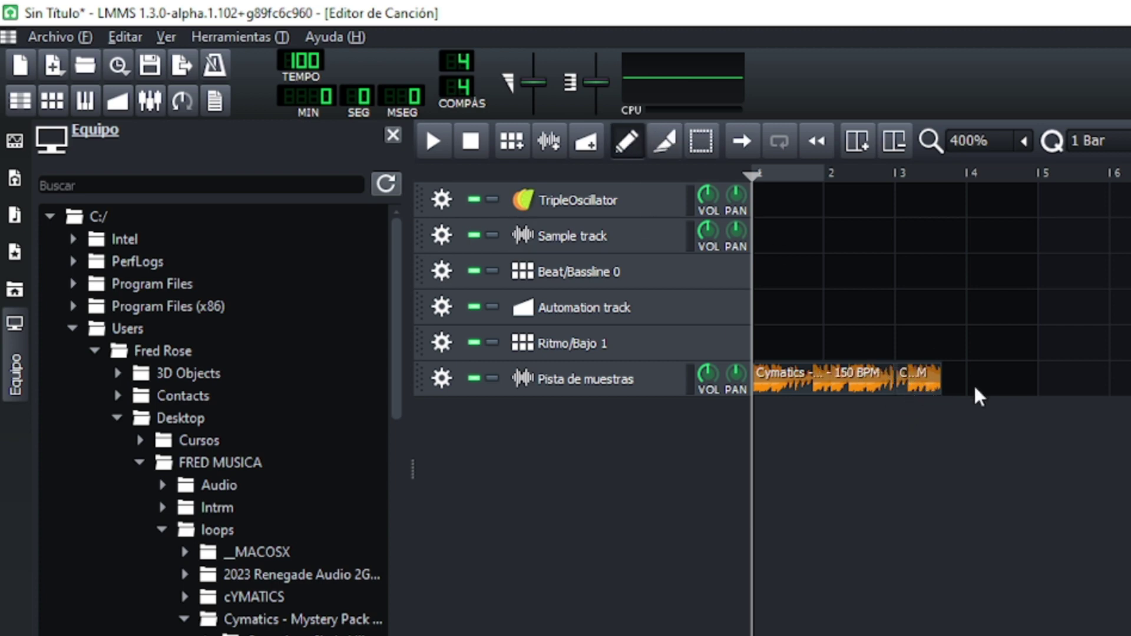
mouse_move(927, 382)
left_mouse_down()
mouse_move(965, 378)
mouse_move(934, 386)
left_mouse_up()
Box-select both pieces of the Cymatics loop clip in selection mode.
left_click(707, 149)
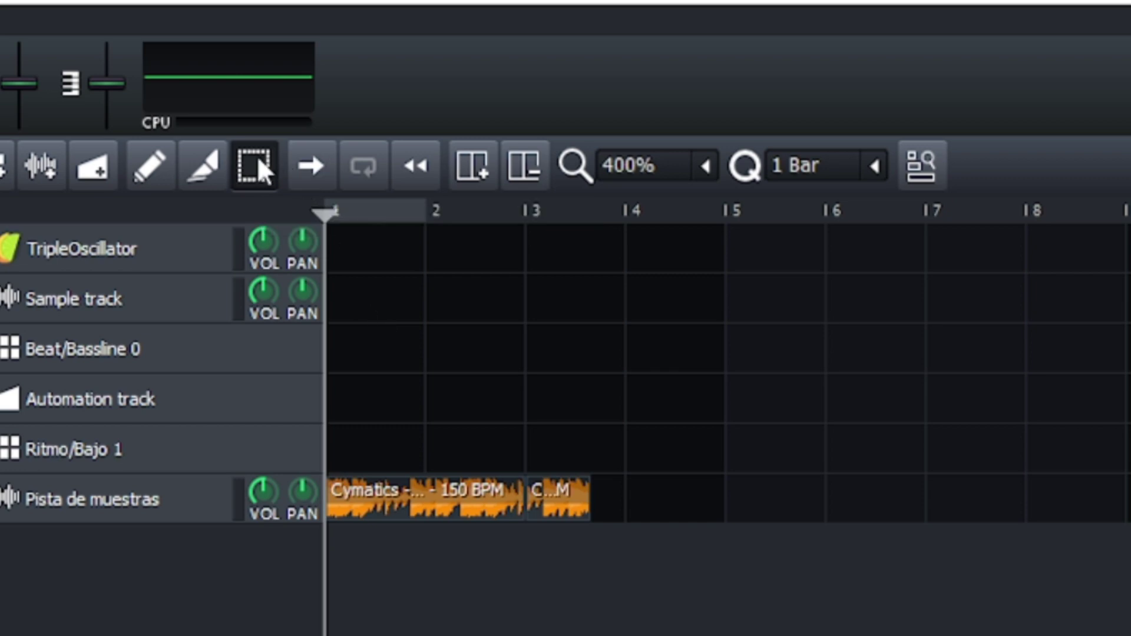
left_click_drag(659, 470, 376, 526)
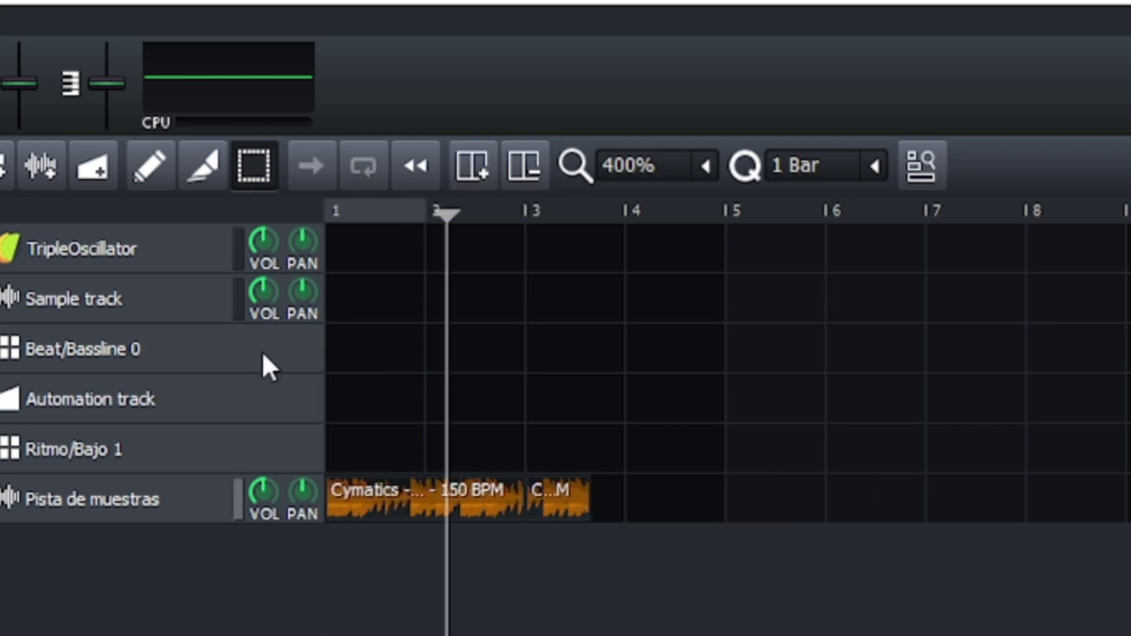
Toggle auto-scrolling on and off while playing and stopping the song to compare its effect.
left_click(316, 177)
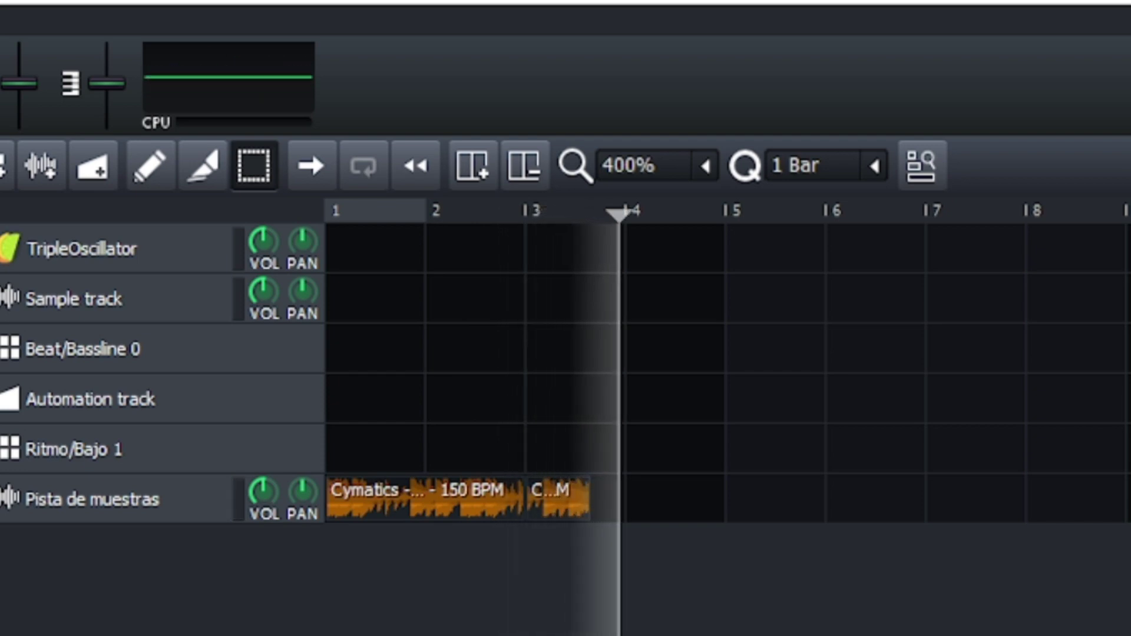
key("space")
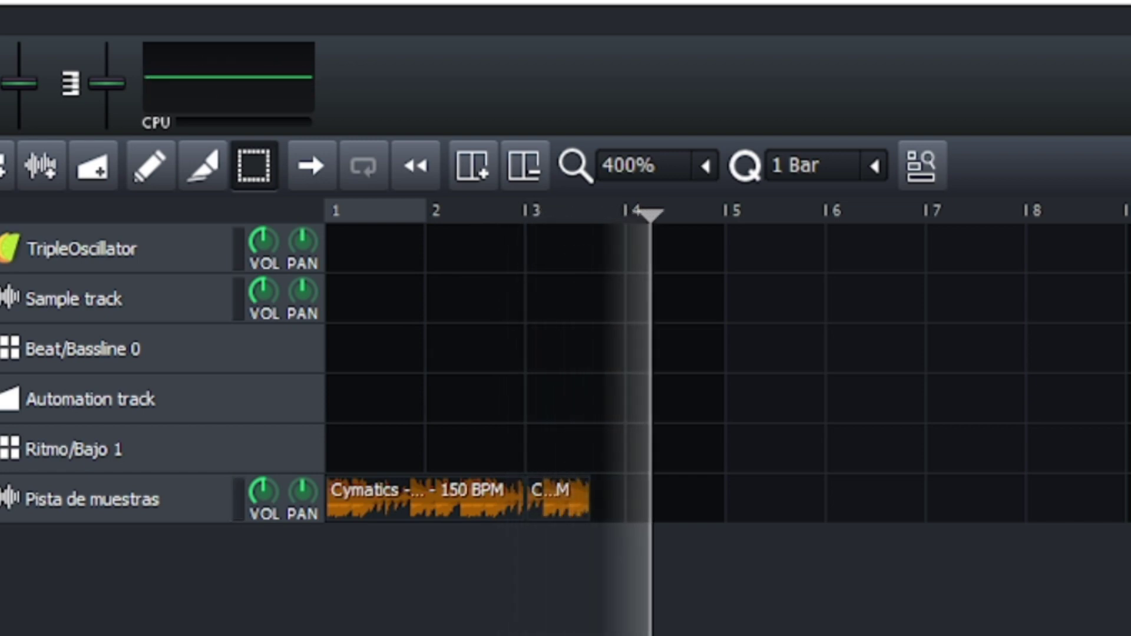
left_click(329, 184)
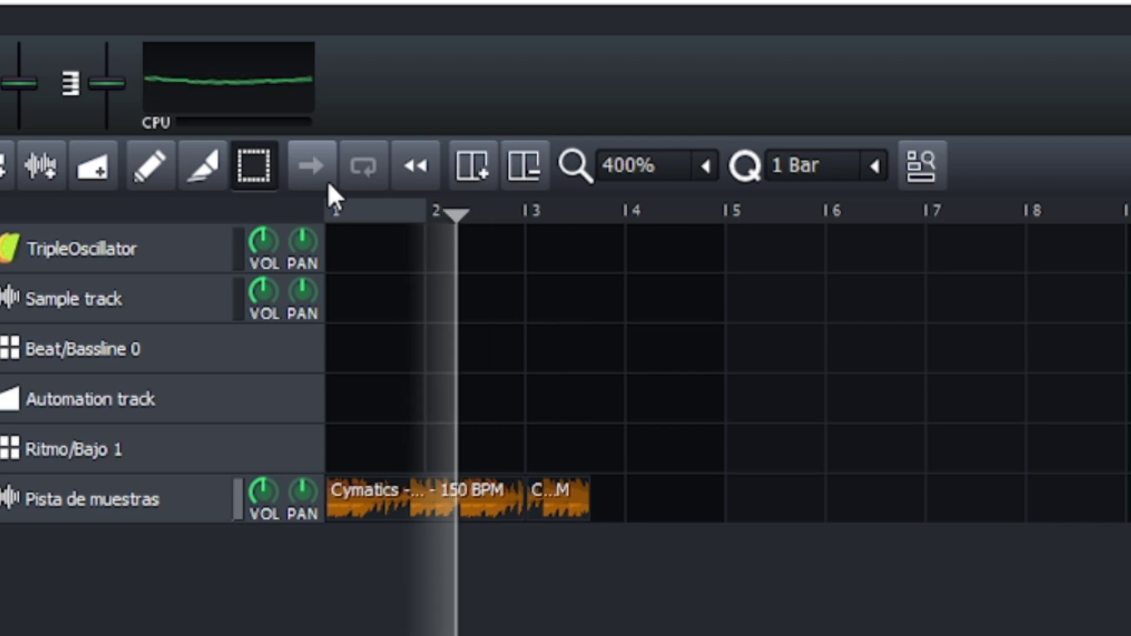
key("space")
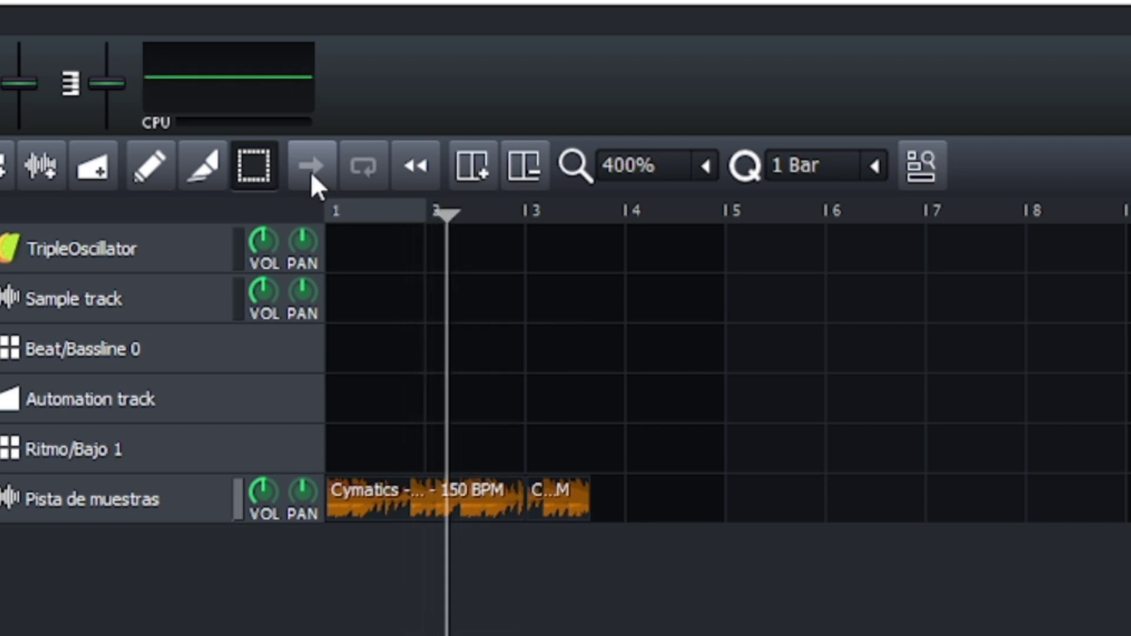
left_click(310, 171)
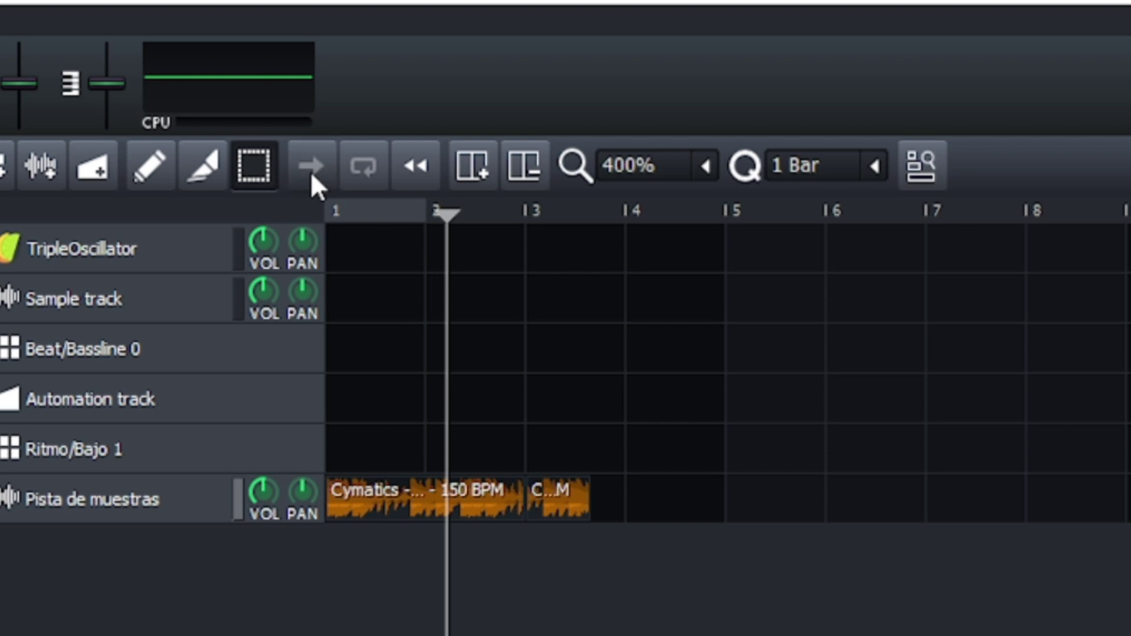
Enable the loop points over bar 1 and play the looped section.
left_click(361, 171)
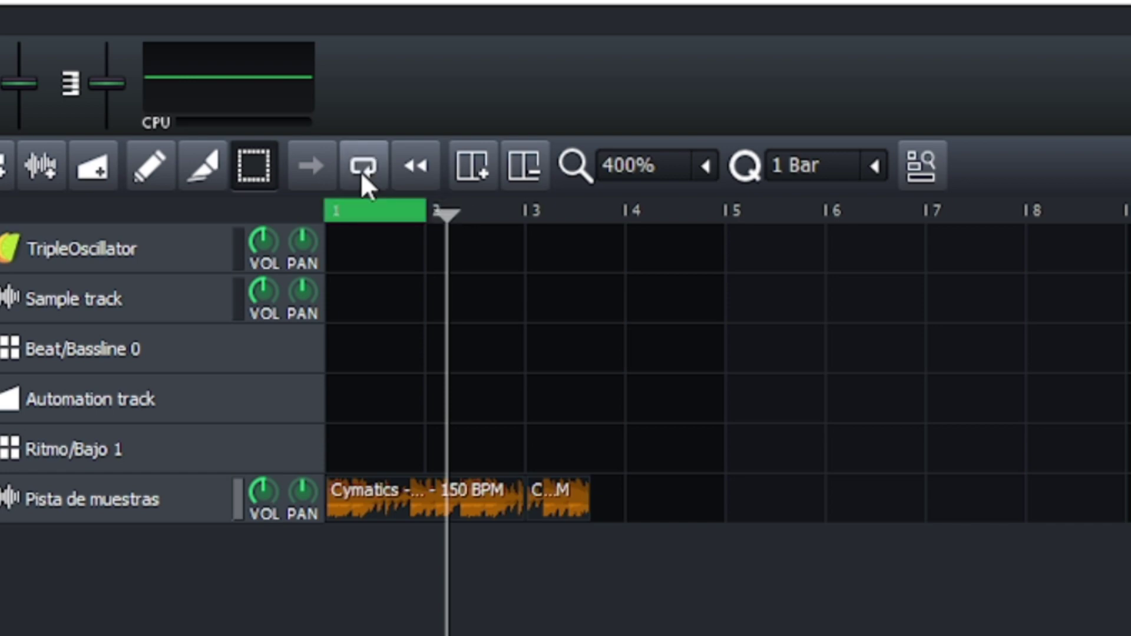
key("space")
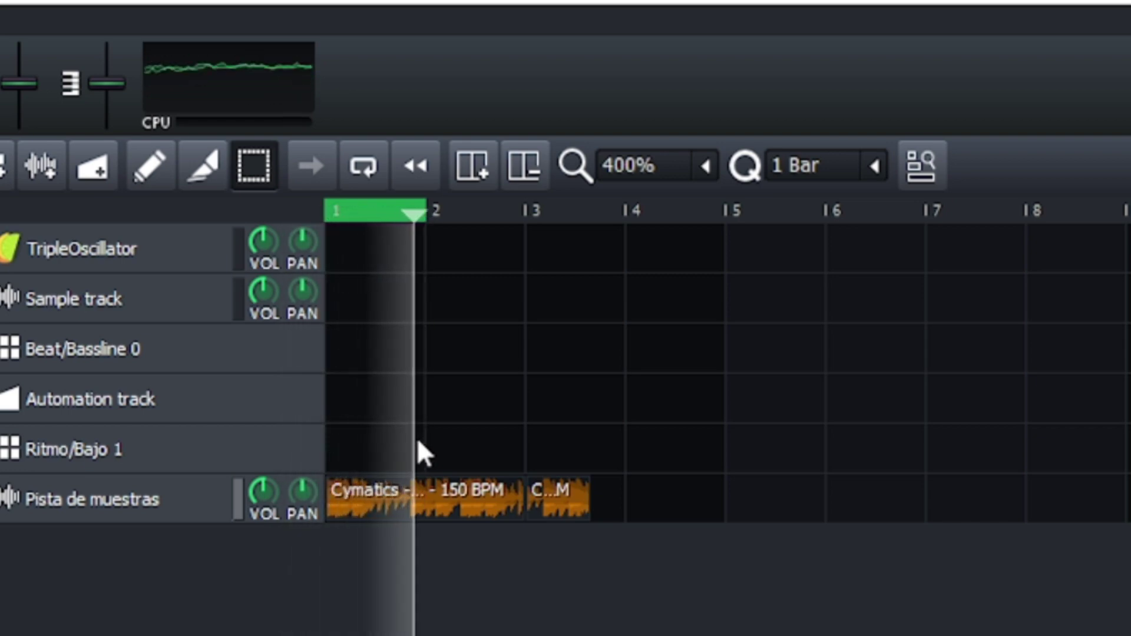
key("space")
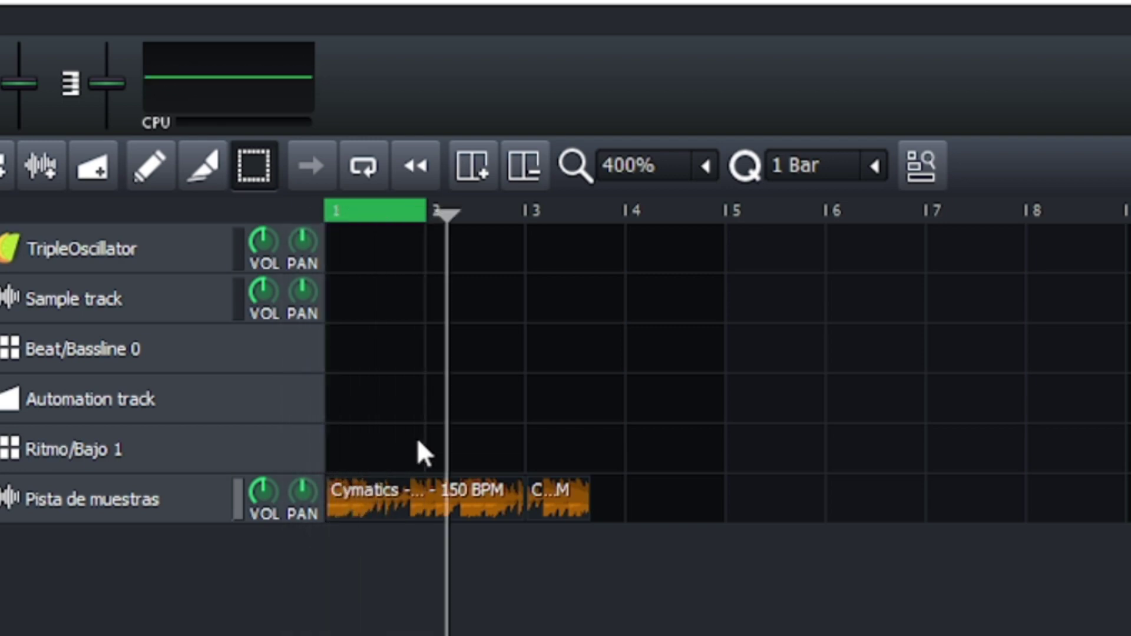
Cycle through the options for the playhead's position after stopping, playing and stopping the song to test each.
left_click(415, 172)
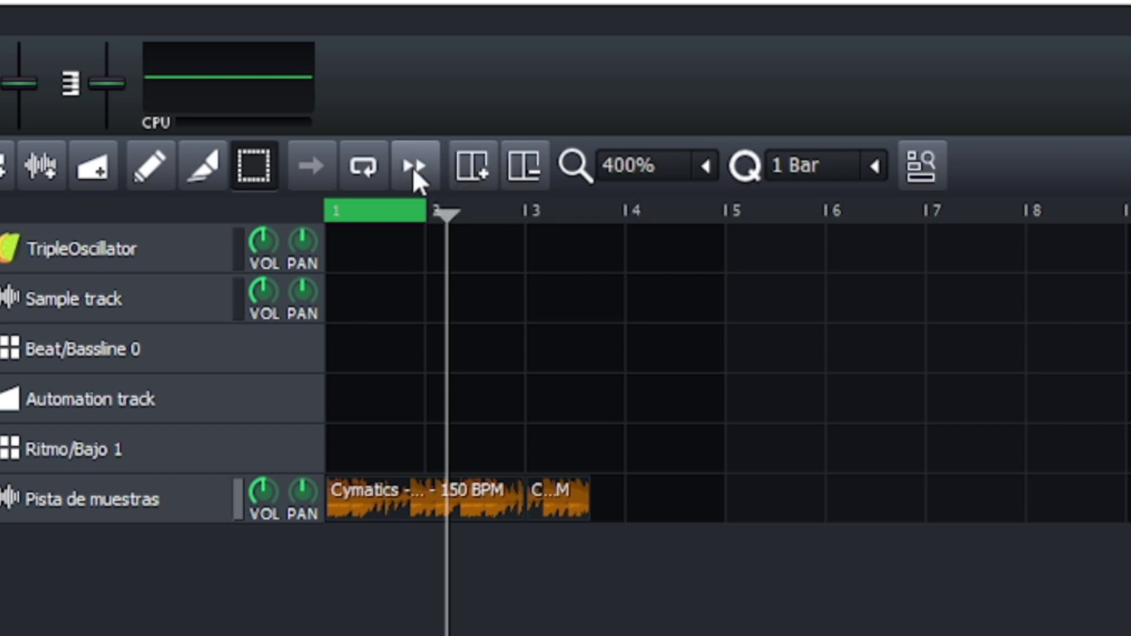
key("space")
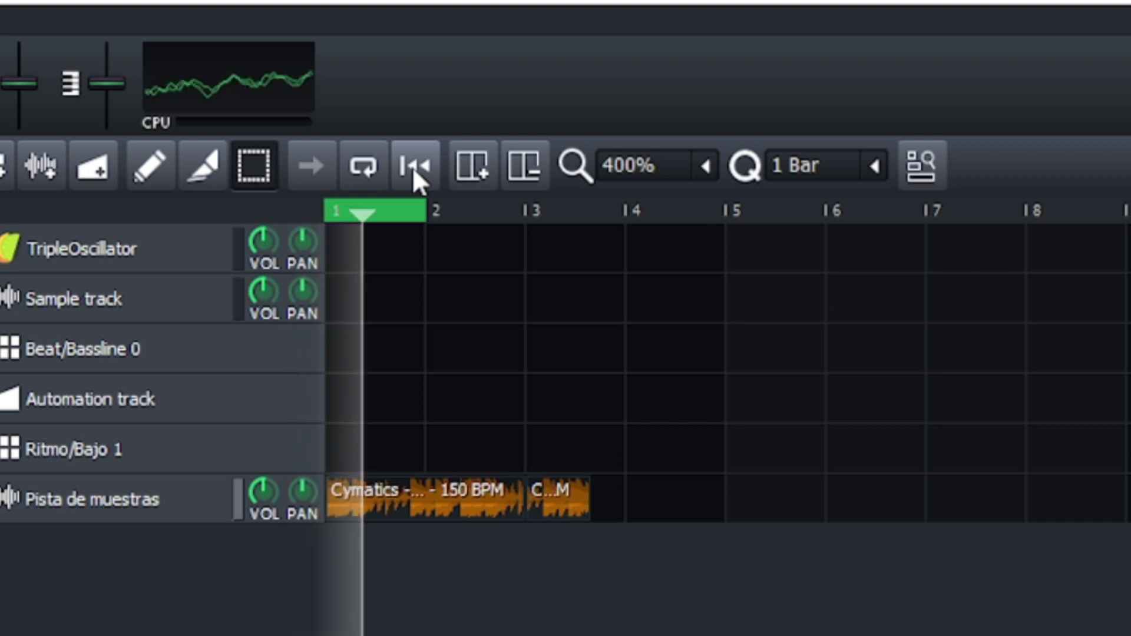
key("space")
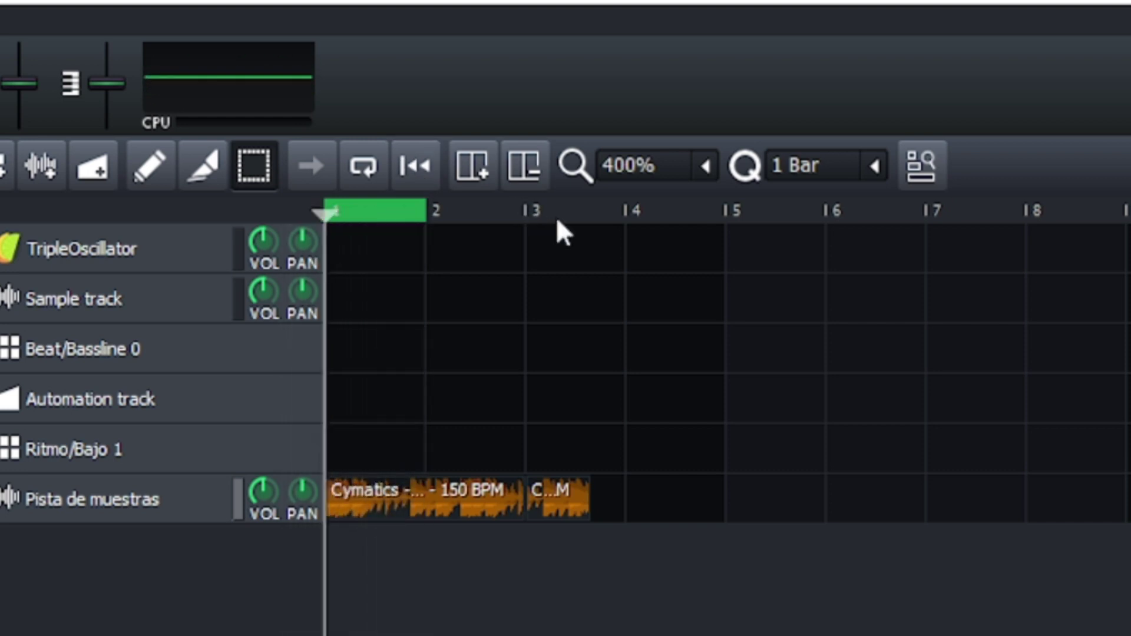
key("space")
key("space")
key("space")
key("space")
key("space")
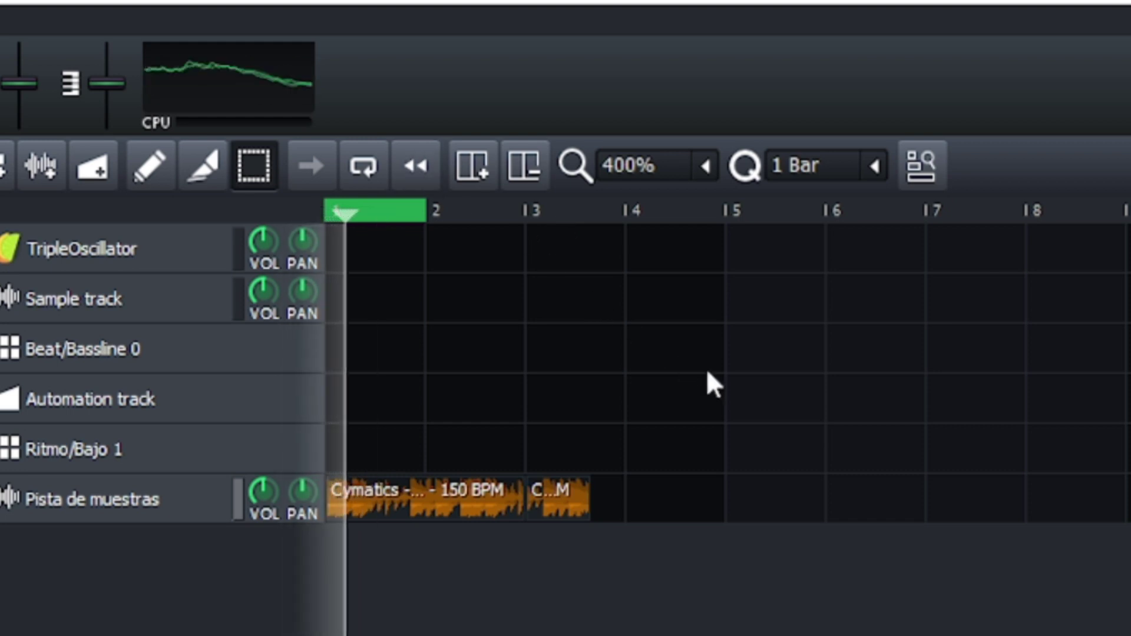
Switch the stop behaviour to keep the playhead where playback ends, playing and stopping the song to test it.
key("space")
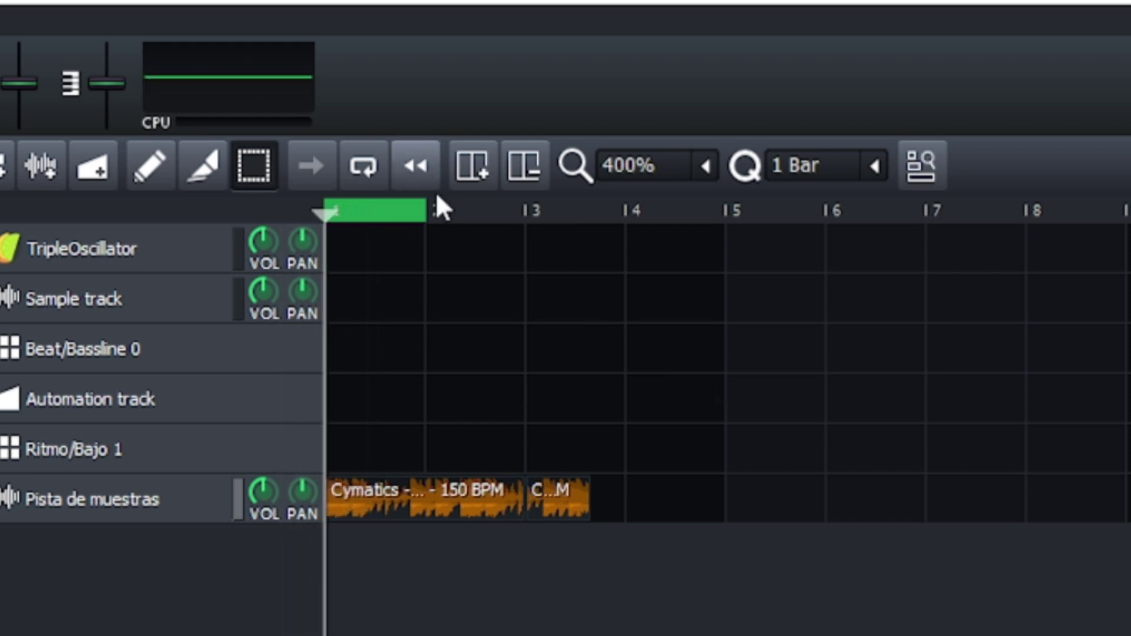
left_click(428, 172)
key("space")
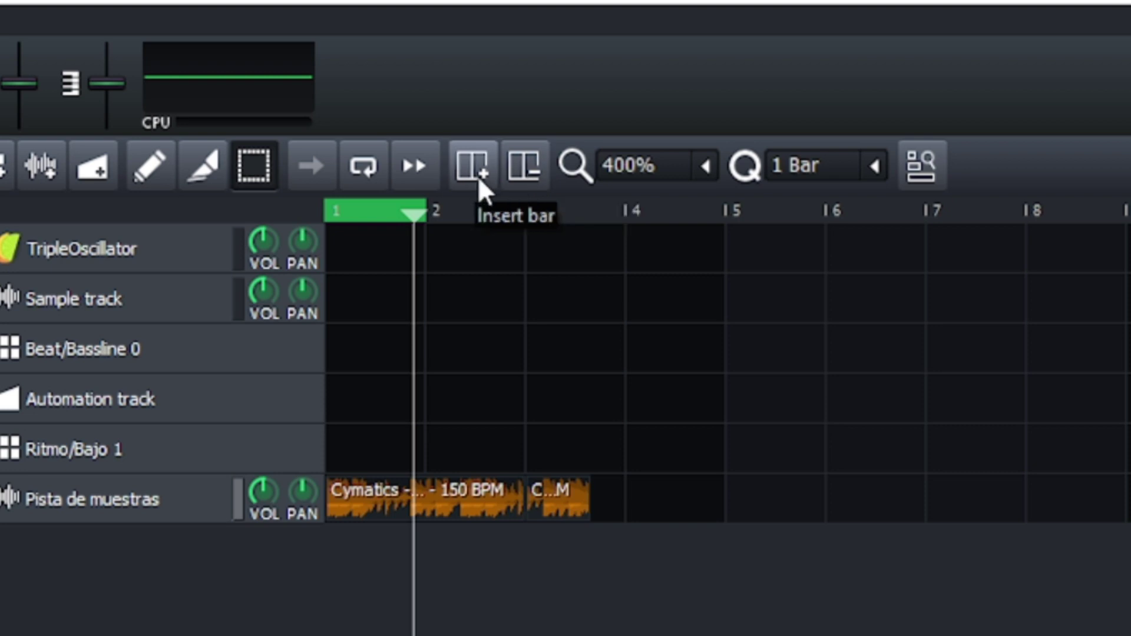
Place the playhead just inside bar 2 and insert three bars into the song there.
left_click_drag(413, 217, 434, 216)
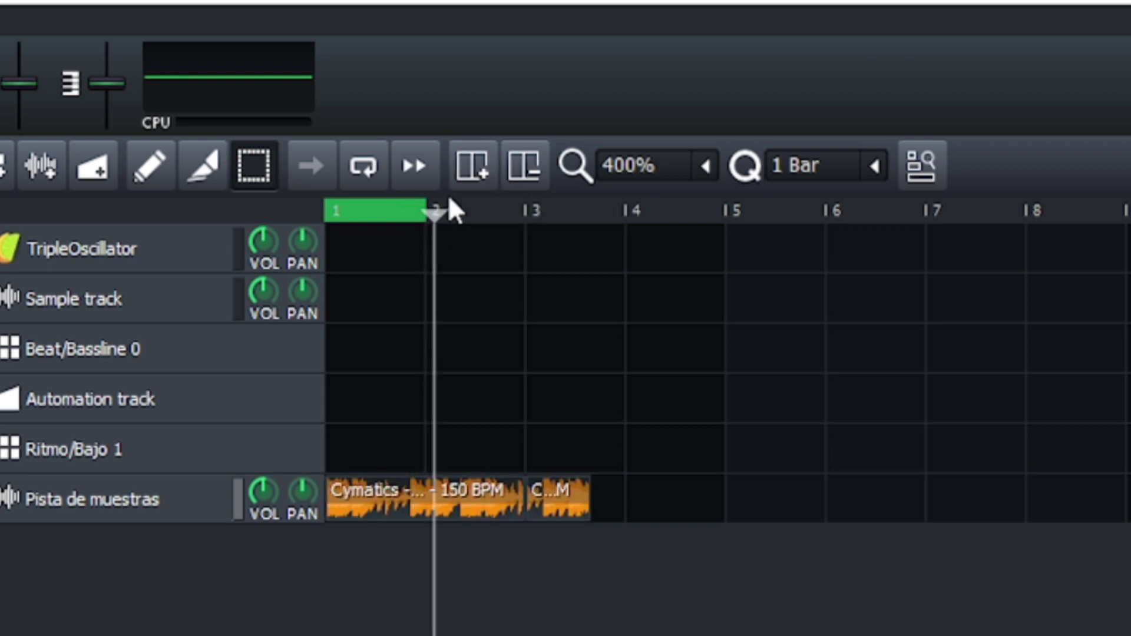
left_click(483, 163)
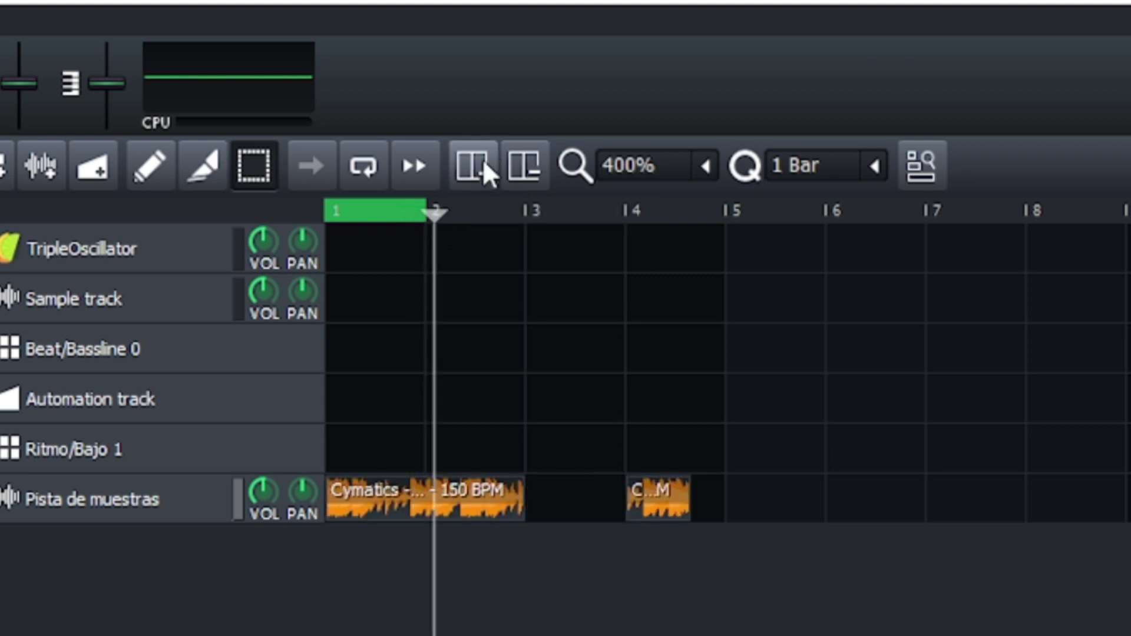
left_click(482, 167)
left_click(482, 167)
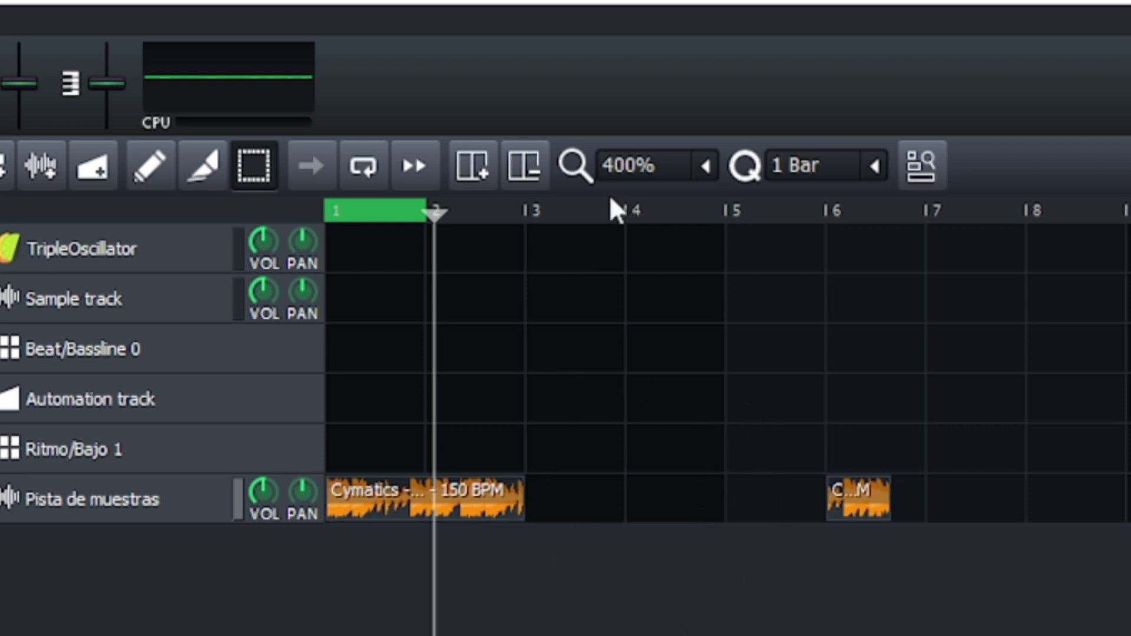
Remove the three inserted bars from the song.
left_click(531, 175)
left_click(531, 175)
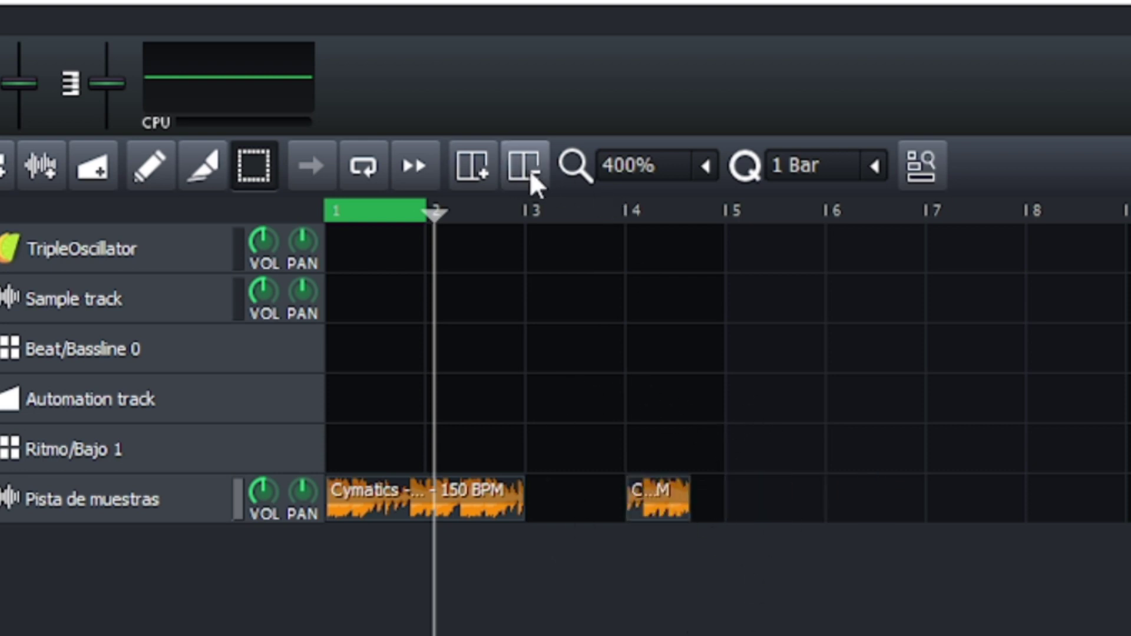
left_click(530, 175)
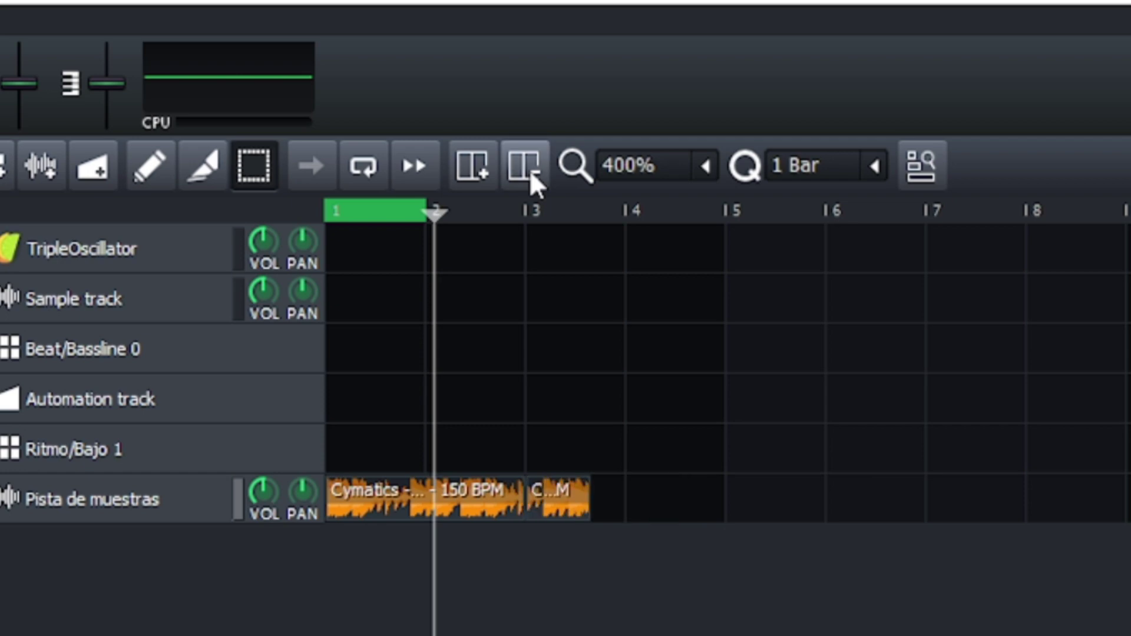
Compare the song timeline at 25% and 800% zoom.
left_click(705, 168)
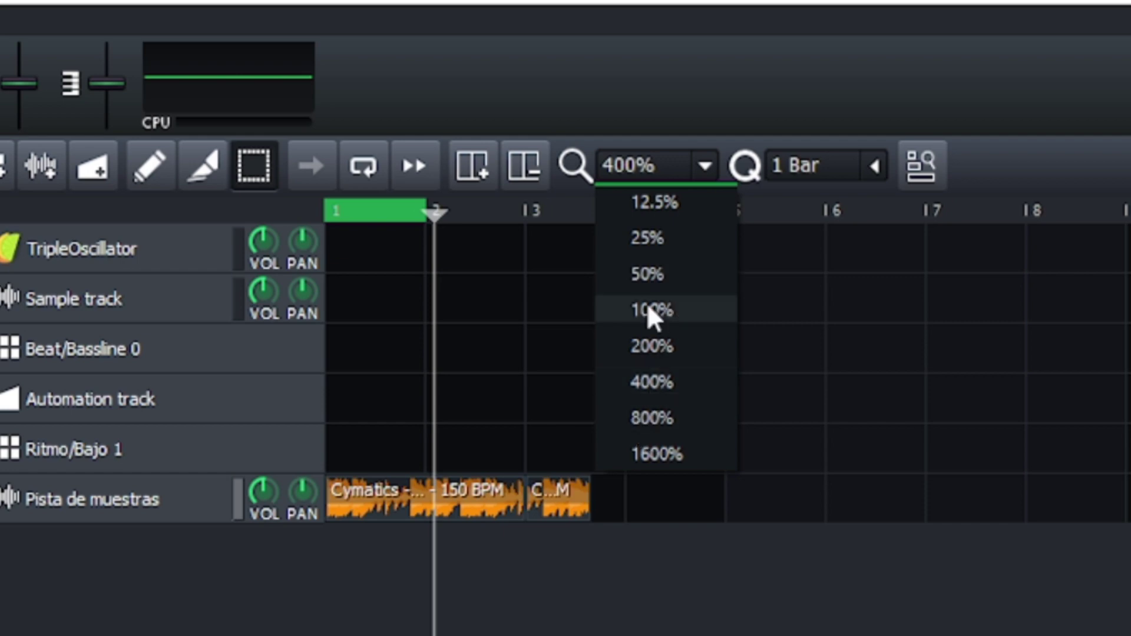
left_click(658, 241)
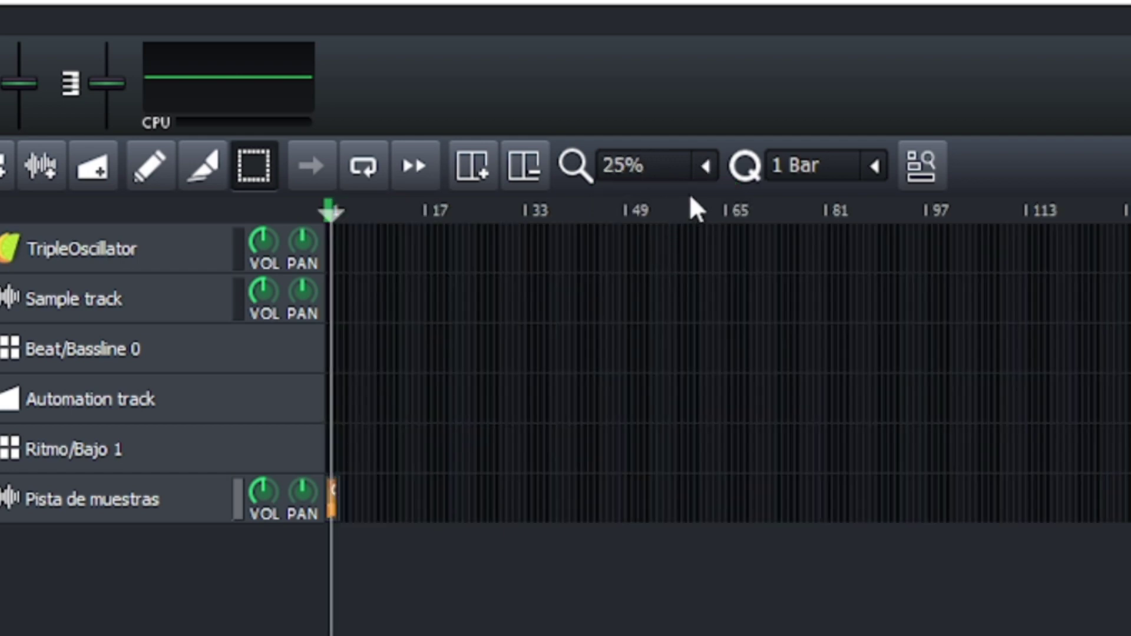
left_click(707, 171)
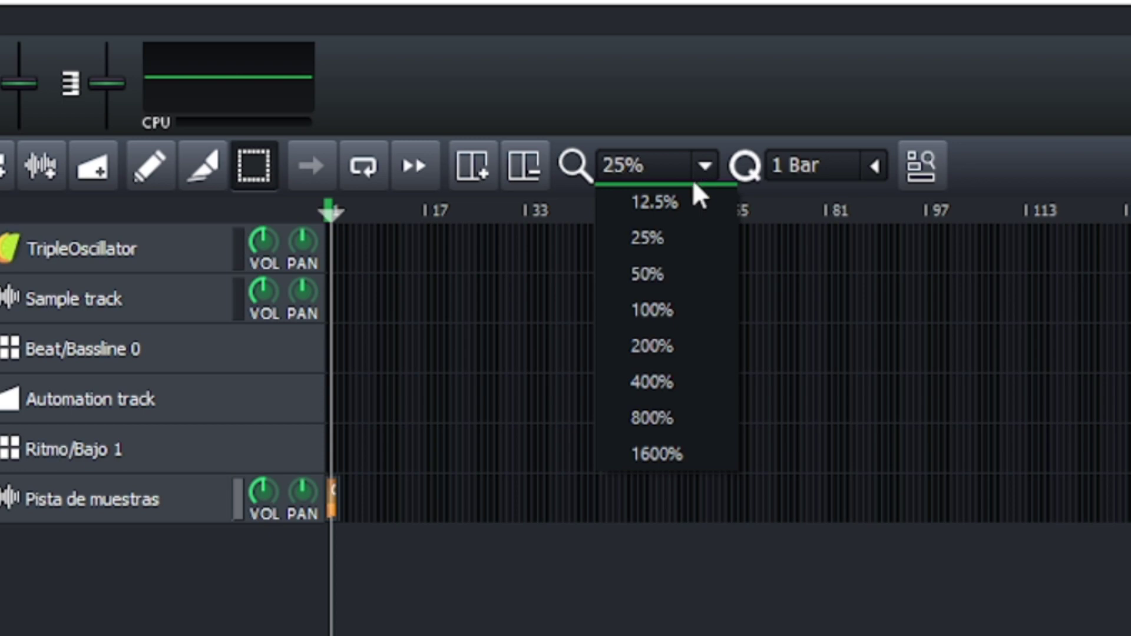
left_click(660, 433)
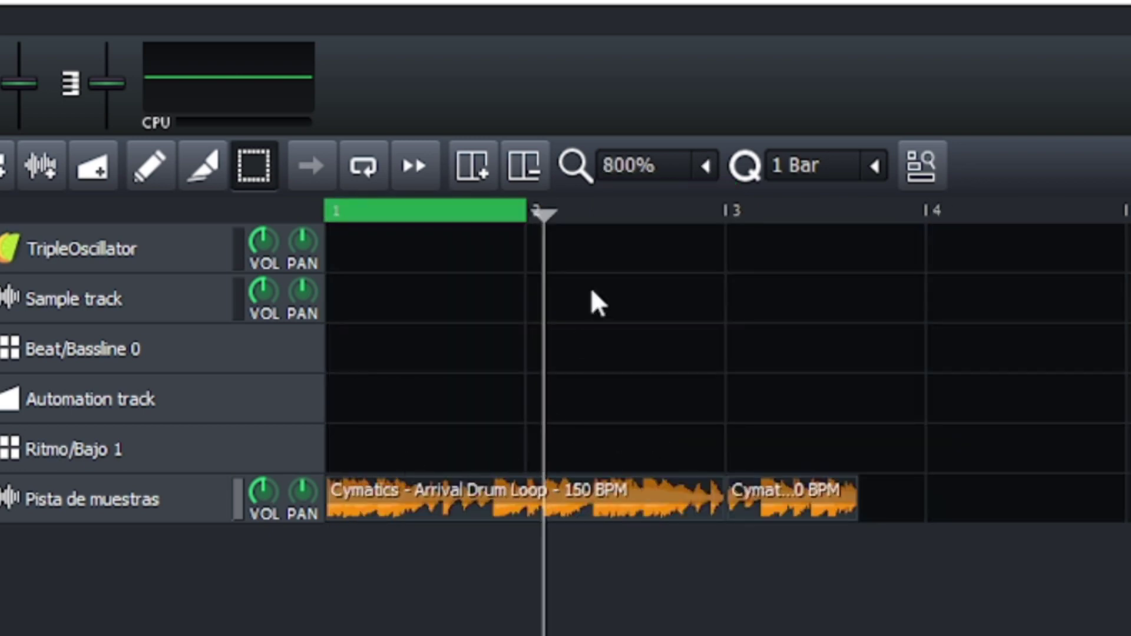
Move the shorter Cymatics clip piece to the start of bar 1 using 1 Bar quantization.
left_click(876, 166)
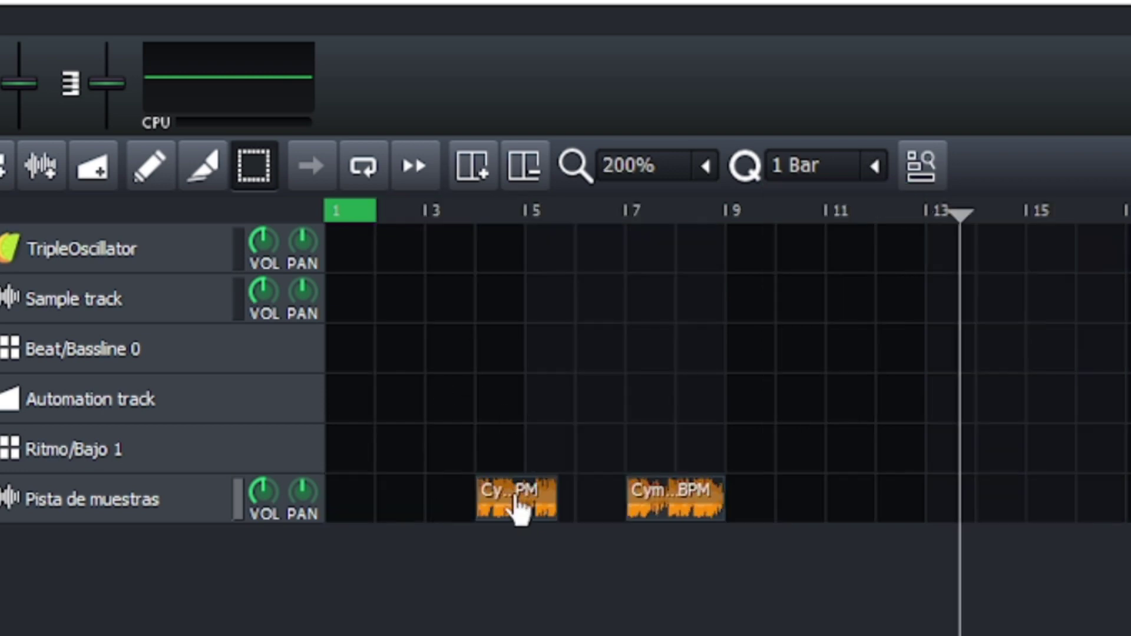
left_click_drag(518, 497, 384, 509)
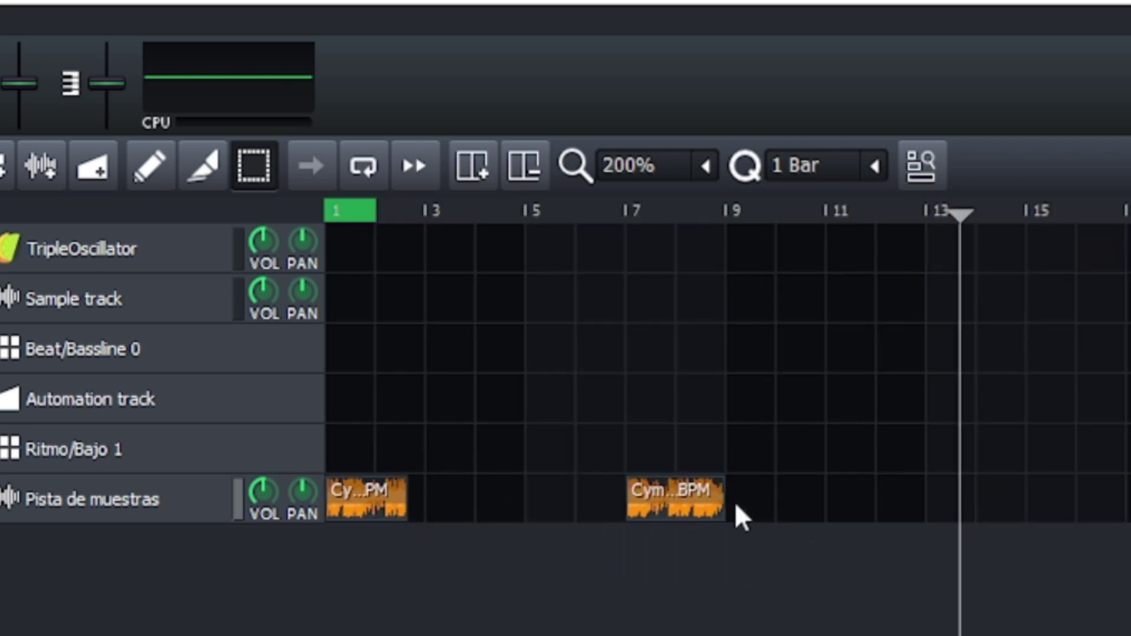
mouse_move(656, 505)
left_mouse_down()
mouse_move(708, 489)
mouse_move(824, 494)
mouse_move(646, 497)
left_mouse_up()
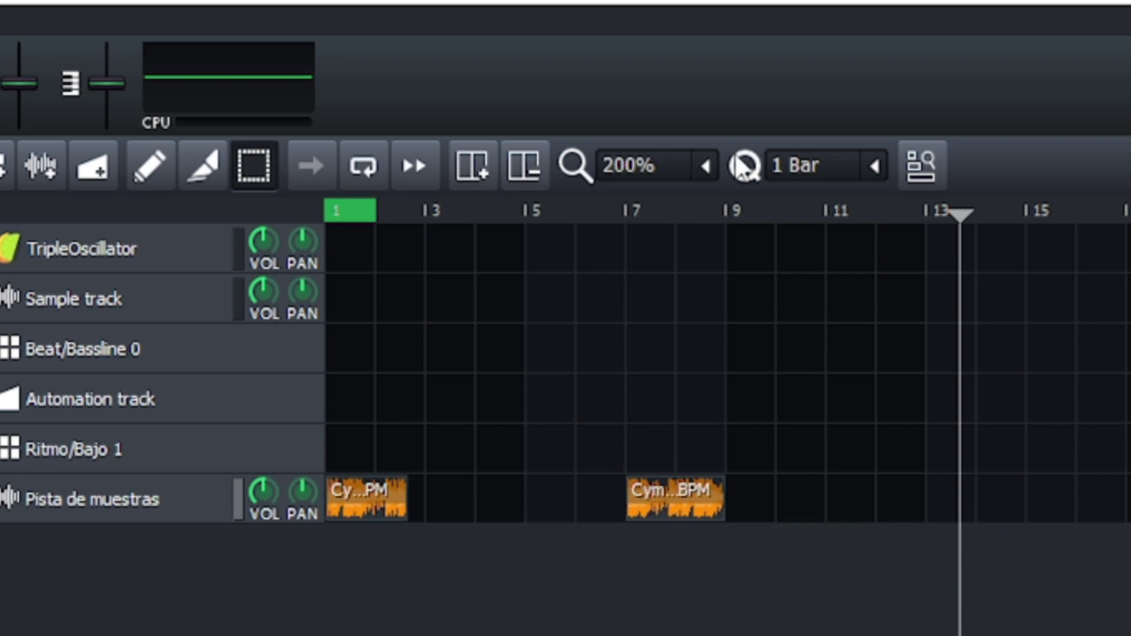
Set the quantization to 4 Bars and move the longer Cymatics clip piece to bar 11 and back to bar 3.
left_click(874, 167)
left_click(811, 234)
left_click_drag(689, 505, 822, 487)
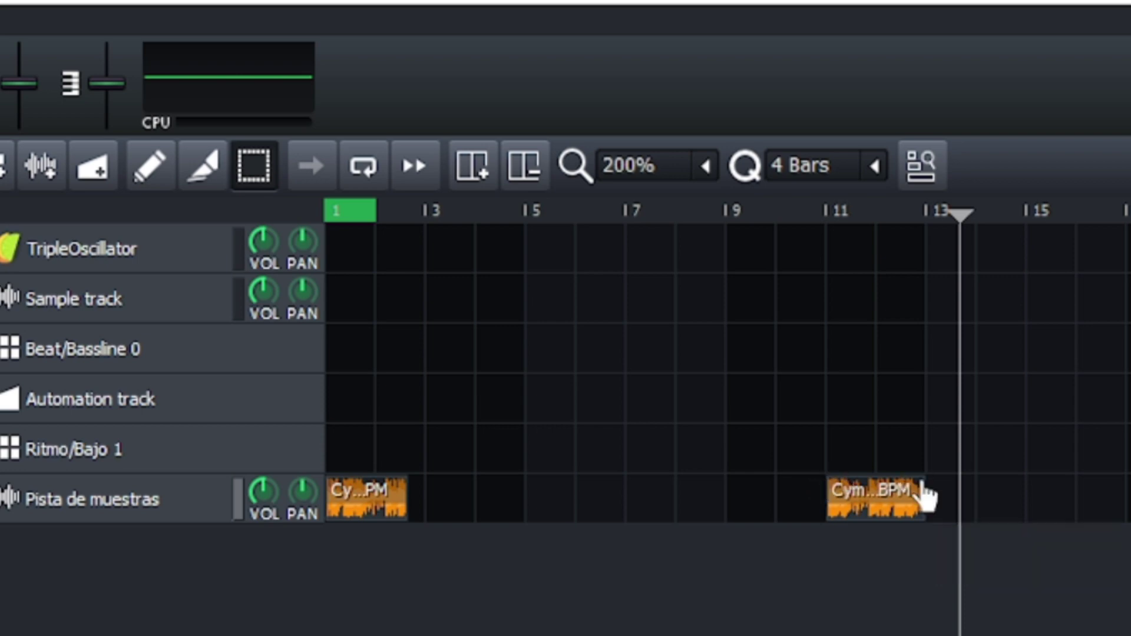
left_click_drag(881, 515, 564, 542)
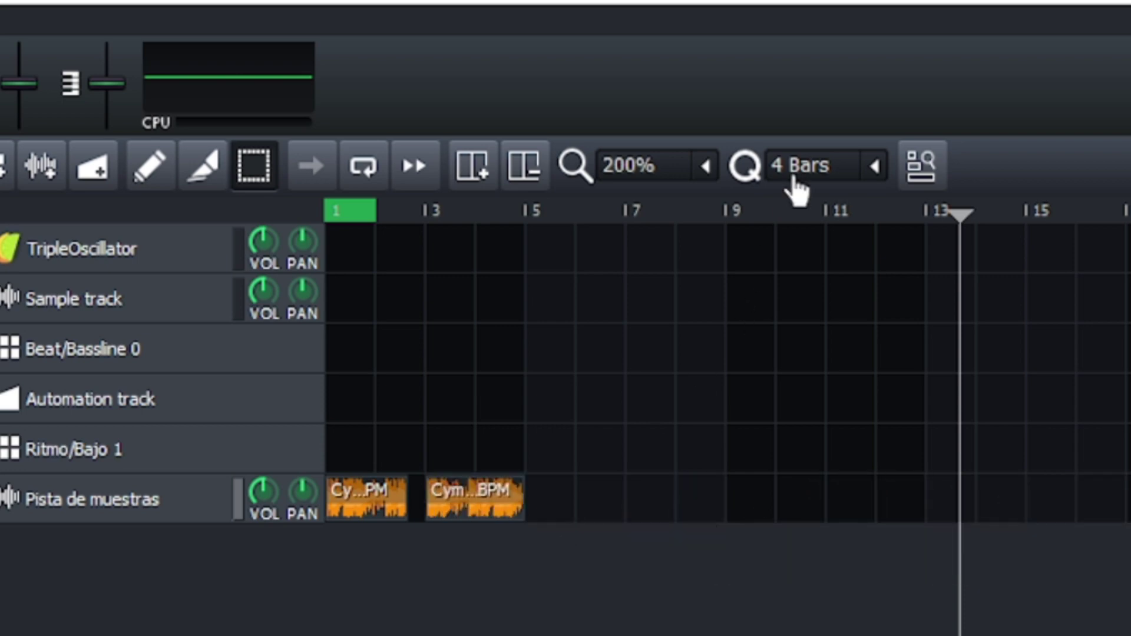
Set the quantization to 1/8 Bar and move the longer clip piece to just after the start of bar 5.
left_click(874, 167)
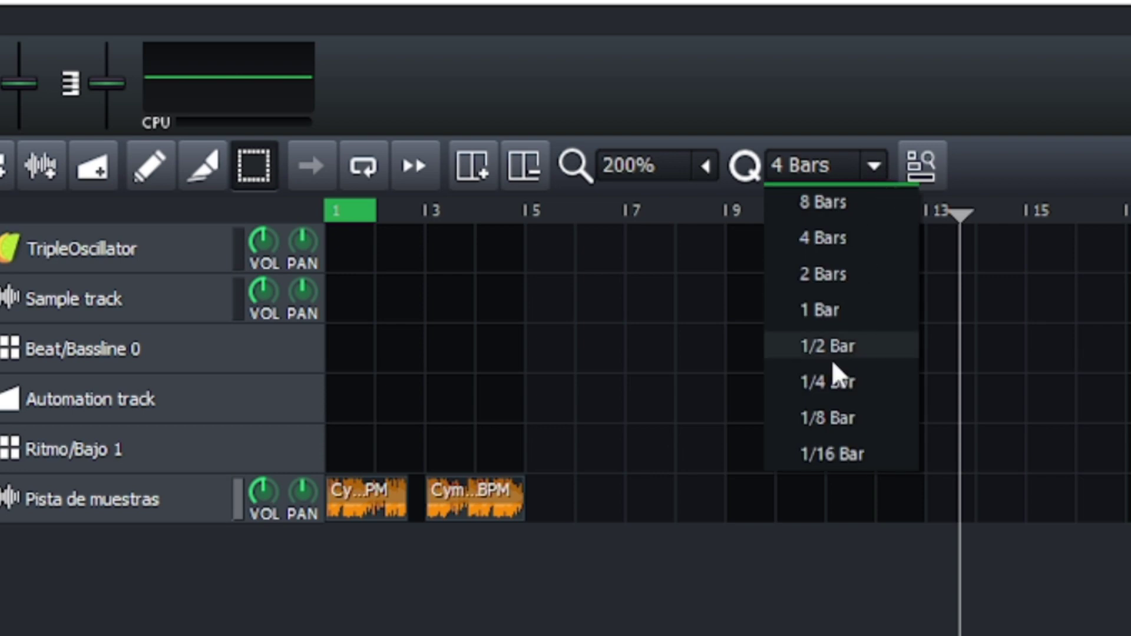
left_click(835, 418)
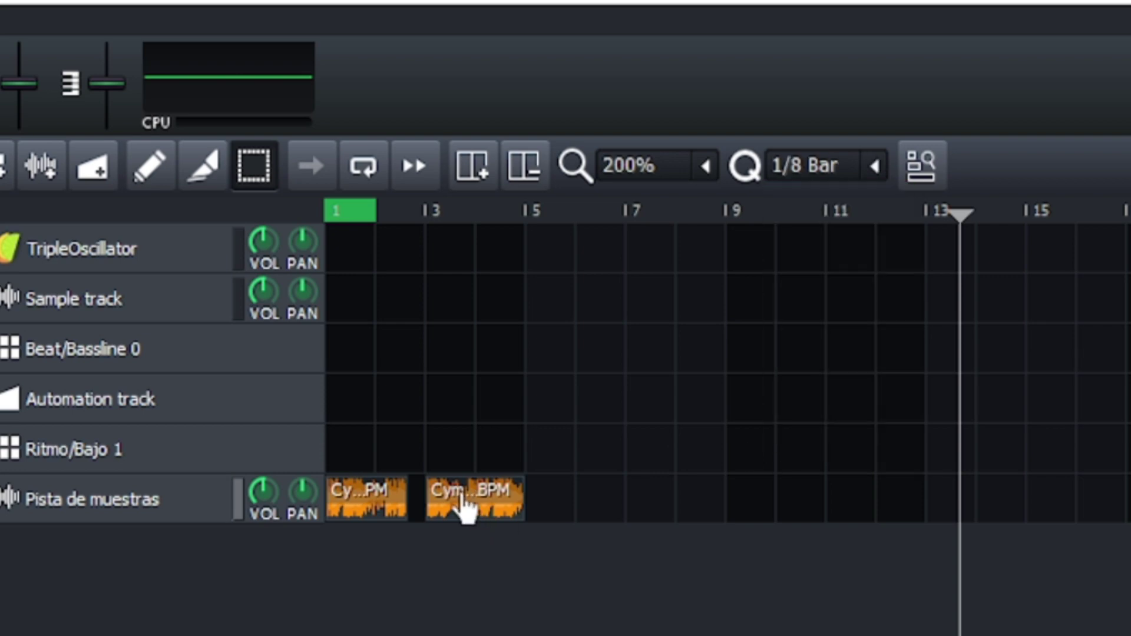
left_click_drag(469, 502, 578, 495)
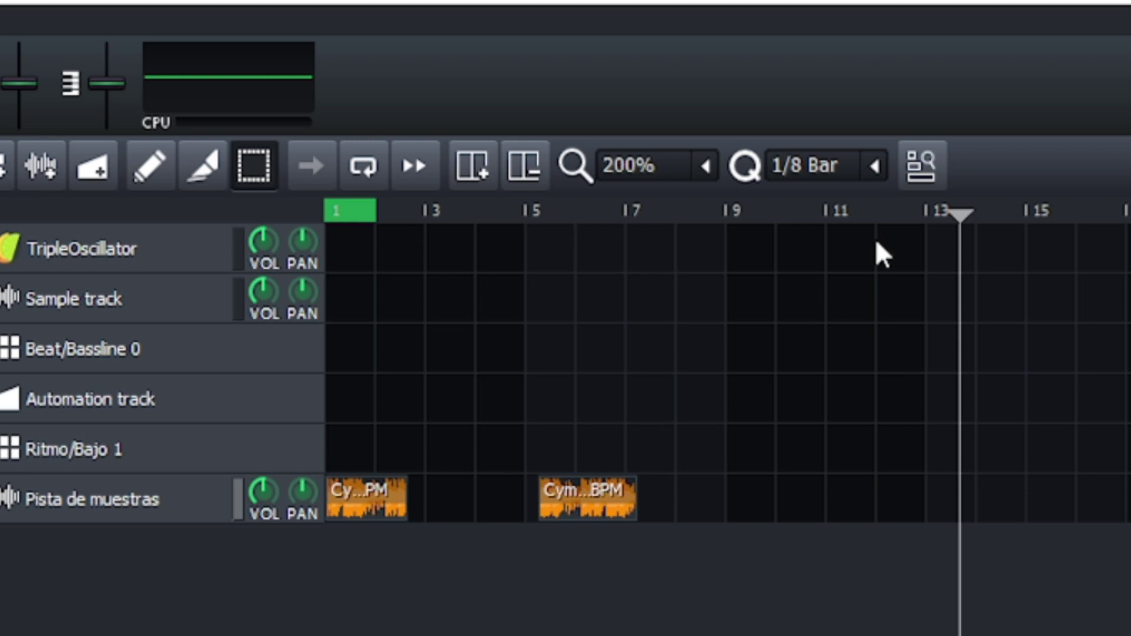
Set the quantization to 1/4 Bar and move the longer clip piece back beside the shorter one, just before bar 3.
left_click(874, 166)
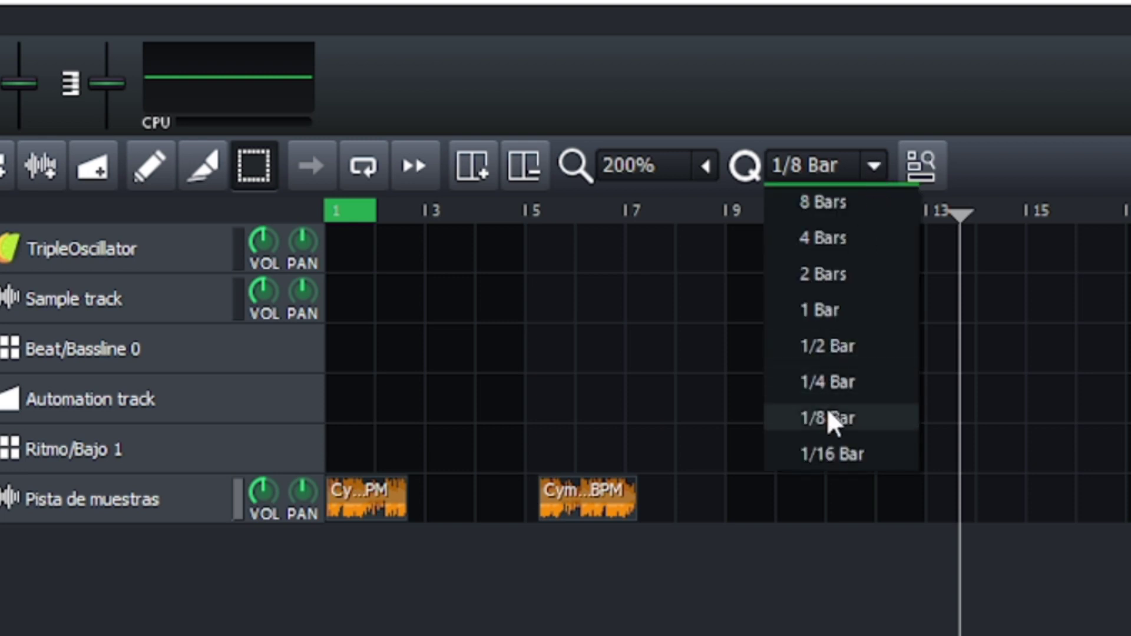
left_click(832, 383)
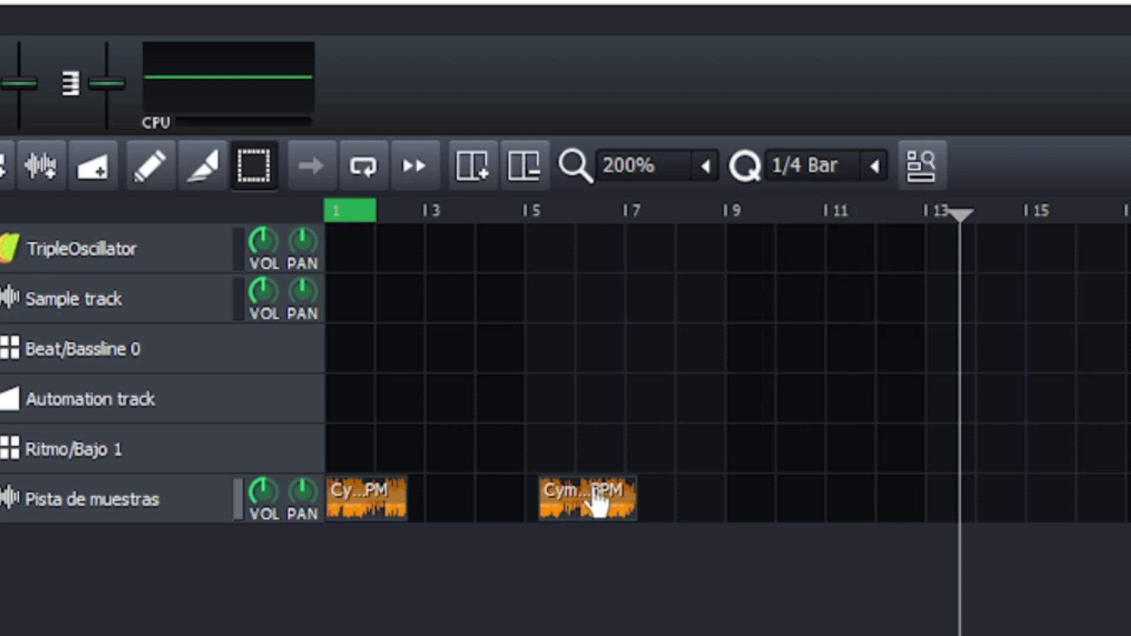
left_click_drag(598, 501, 470, 526)
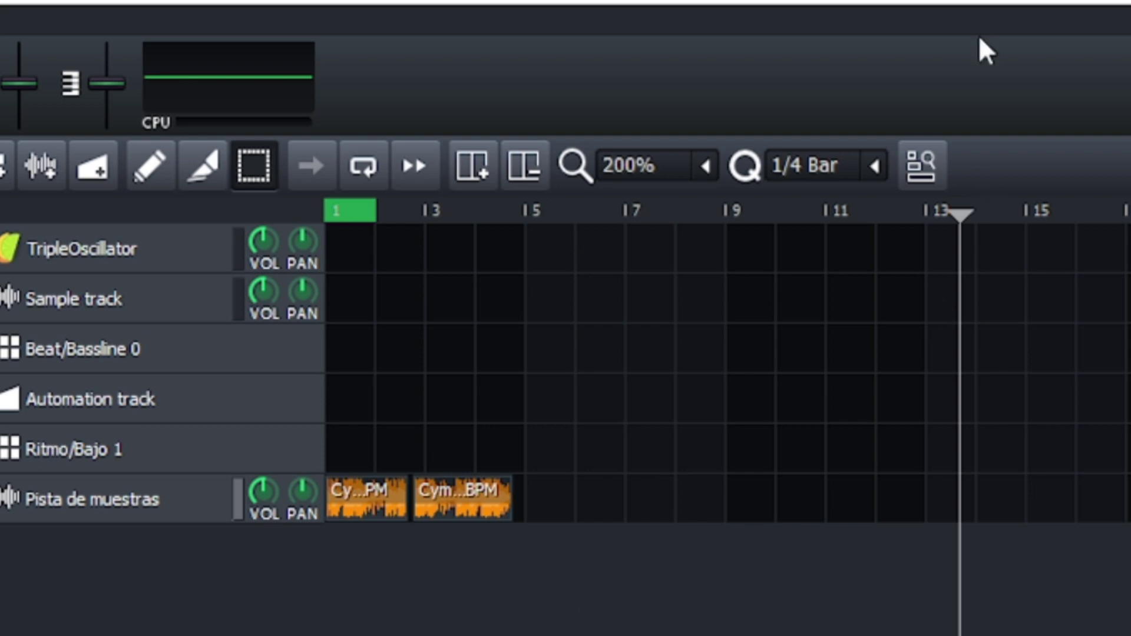
Enable proportional snap and move the longer clip piece to between bars 10 and 11, and back to just before bar 8.
left_click(917, 181)
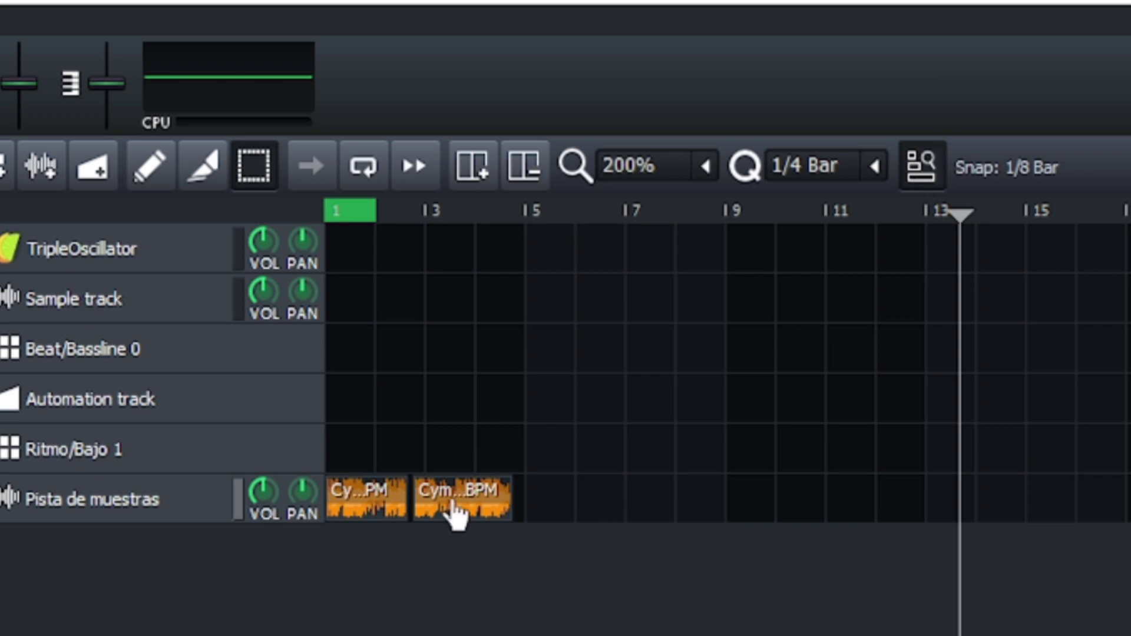
left_click_drag(450, 501, 832, 501)
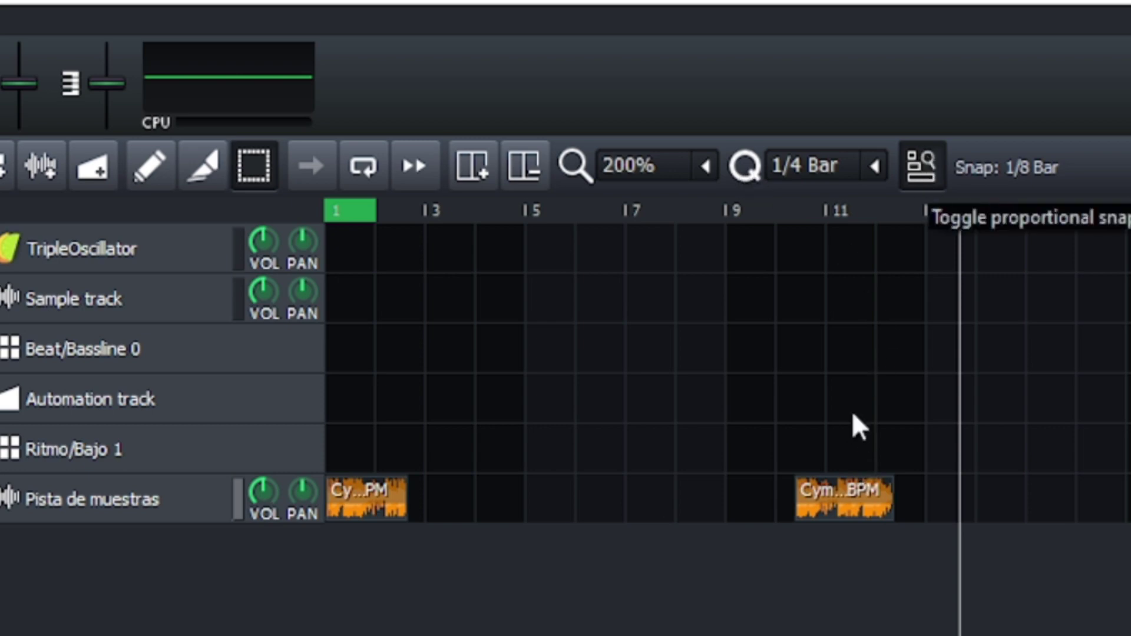
left_click_drag(854, 502, 728, 506)
Disable proportional snap and move the longer clip piece half a bar earlier, and three bars later with the quantization set to 1 Bar.
left_click(922, 165)
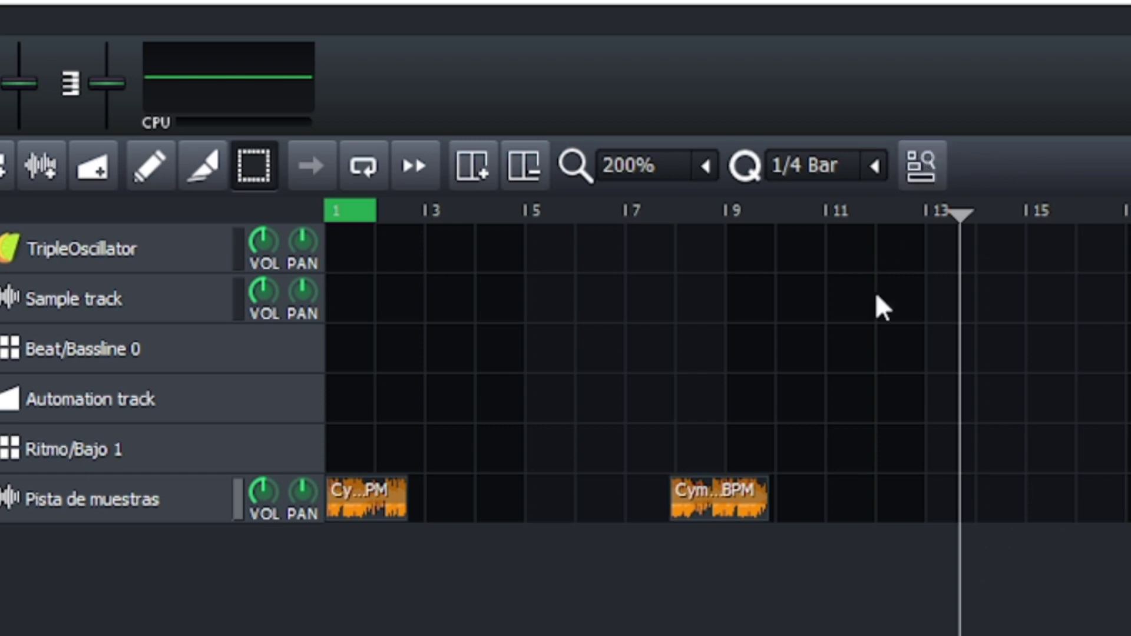
left_click_drag(744, 513, 712, 514)
left_click(880, 171)
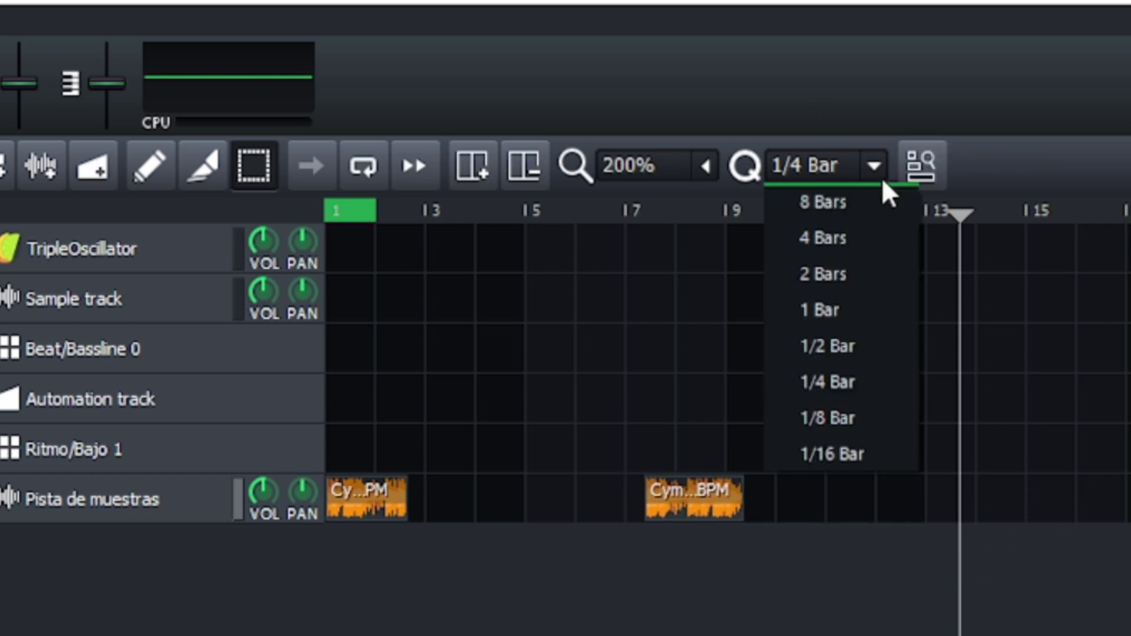
left_click(848, 303)
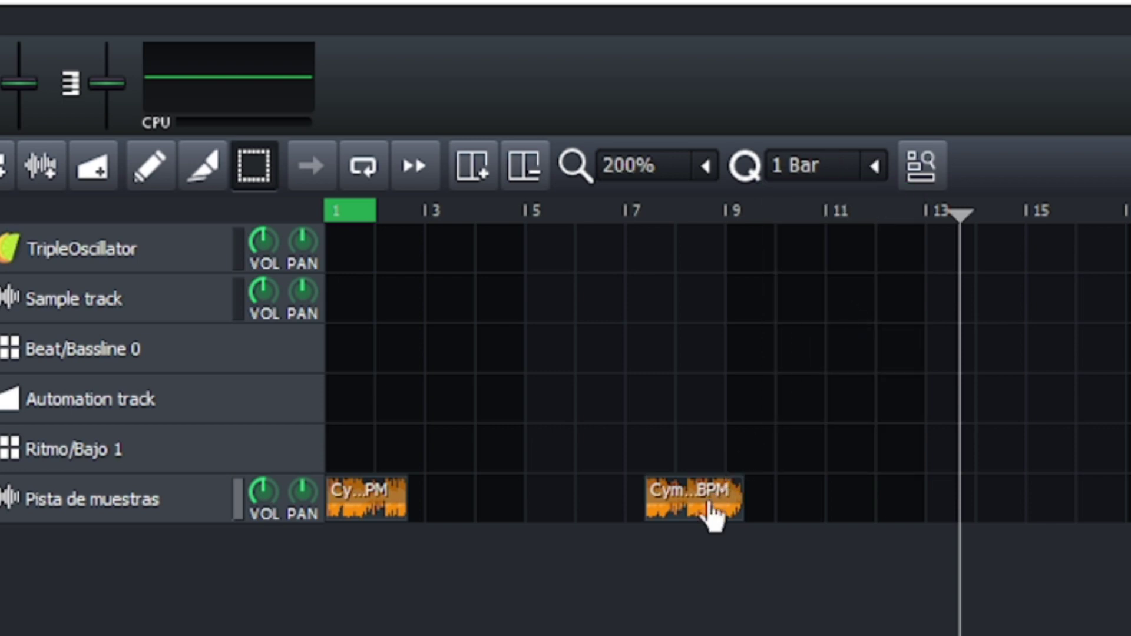
left_click_drag(711, 514, 857, 508)
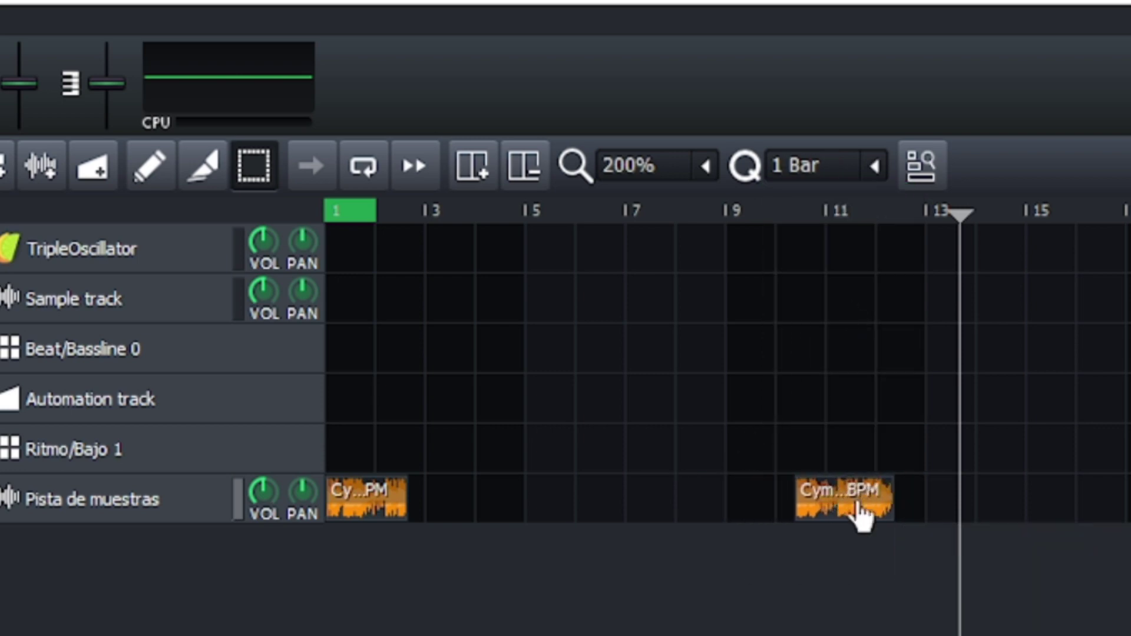
Enable proportional snap again and move the longer clip piece half a bar earlier.
left_click(912, 177)
left_click_drag(871, 498, 846, 500)
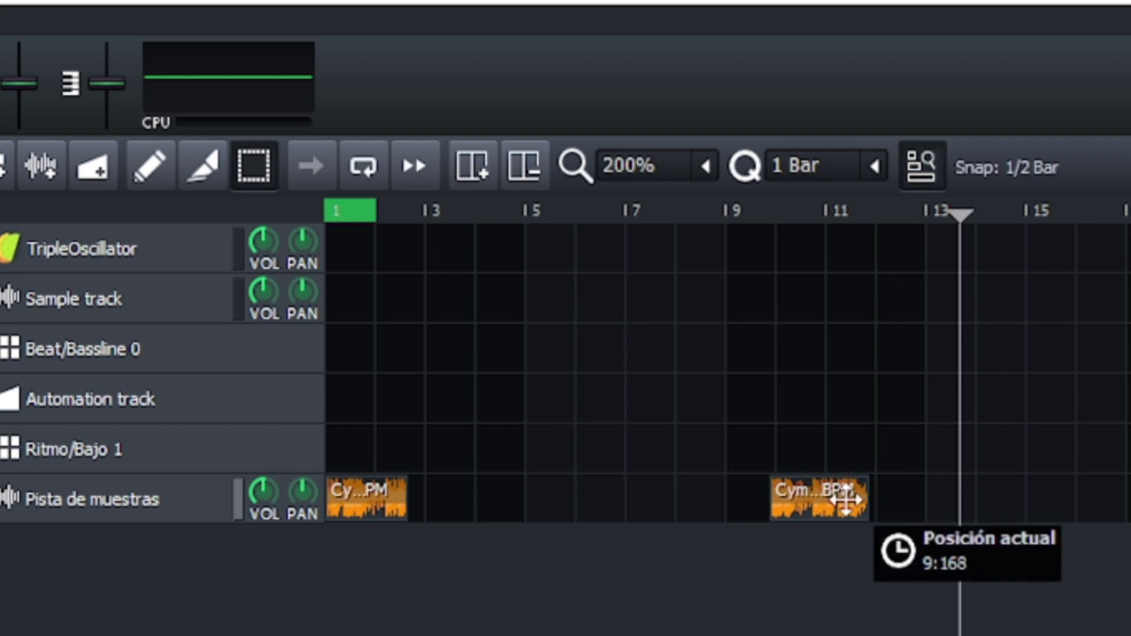